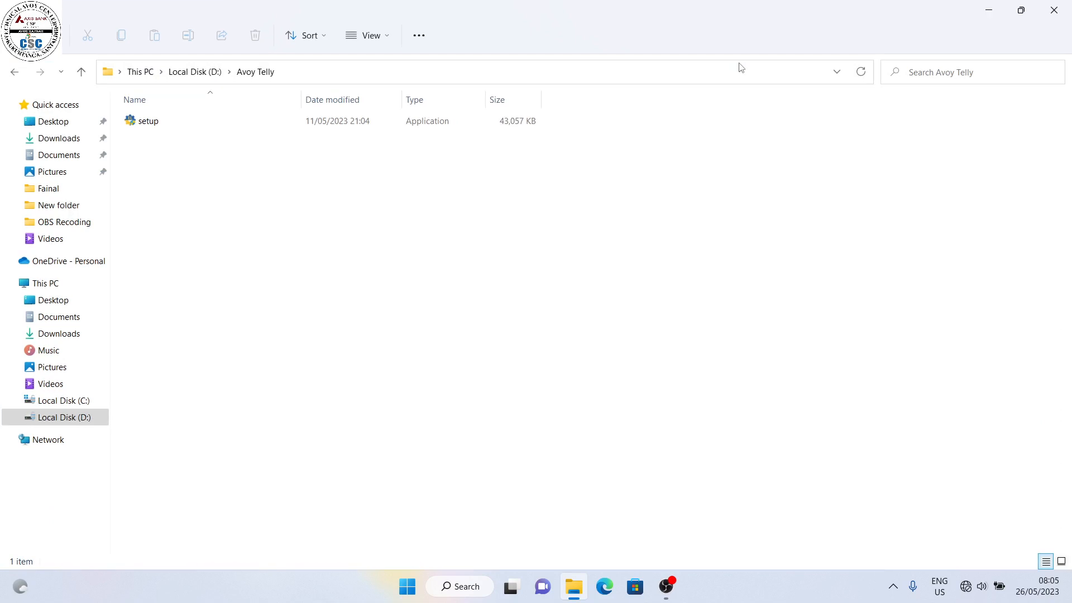
# Step: Run the setup application in D:\Avoy Telly as administrator, approving the UAC prompt
pyautogui.click(228, 124)
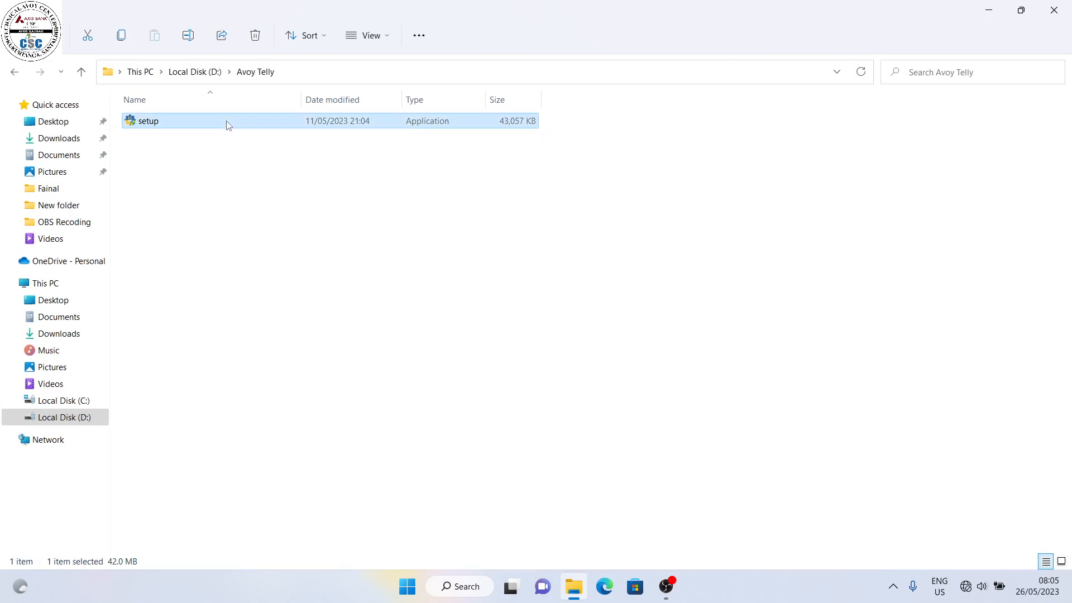
pyautogui.rightClick(228, 125)
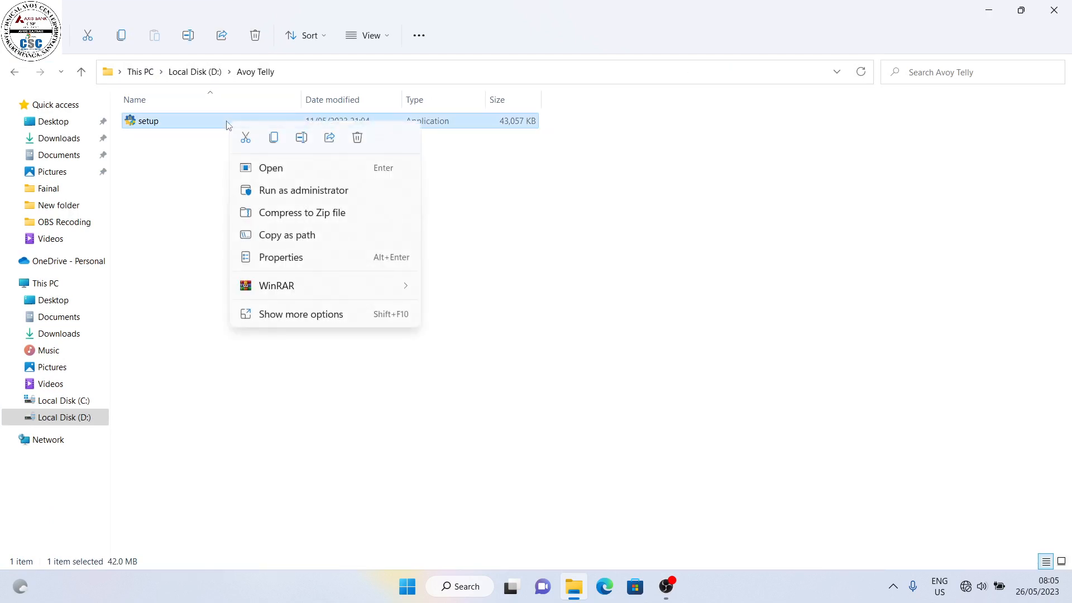
pyautogui.click(292, 193)
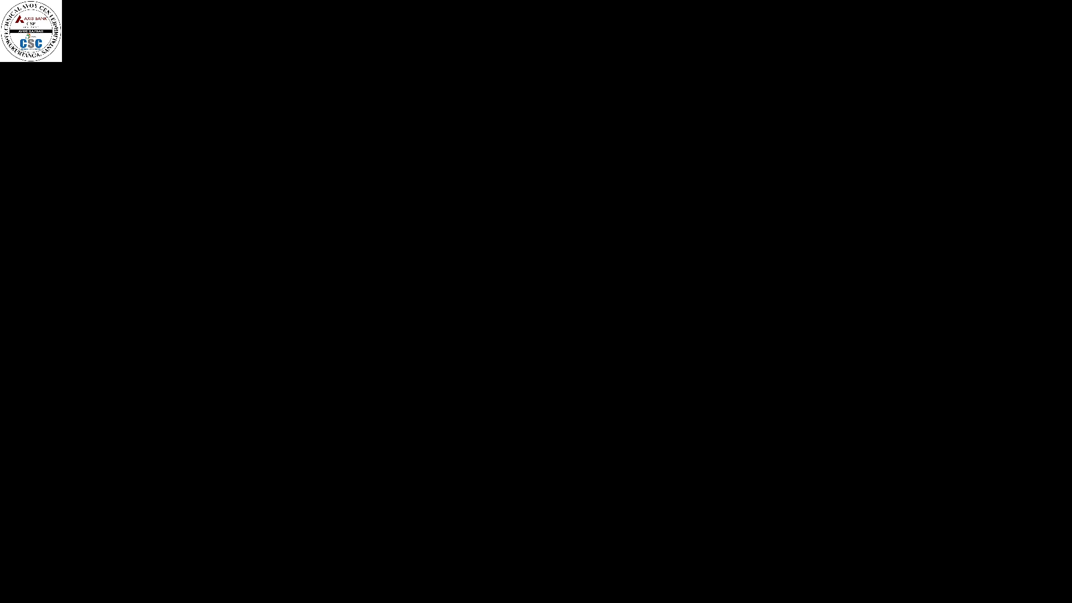
pyautogui.click(447, 407)
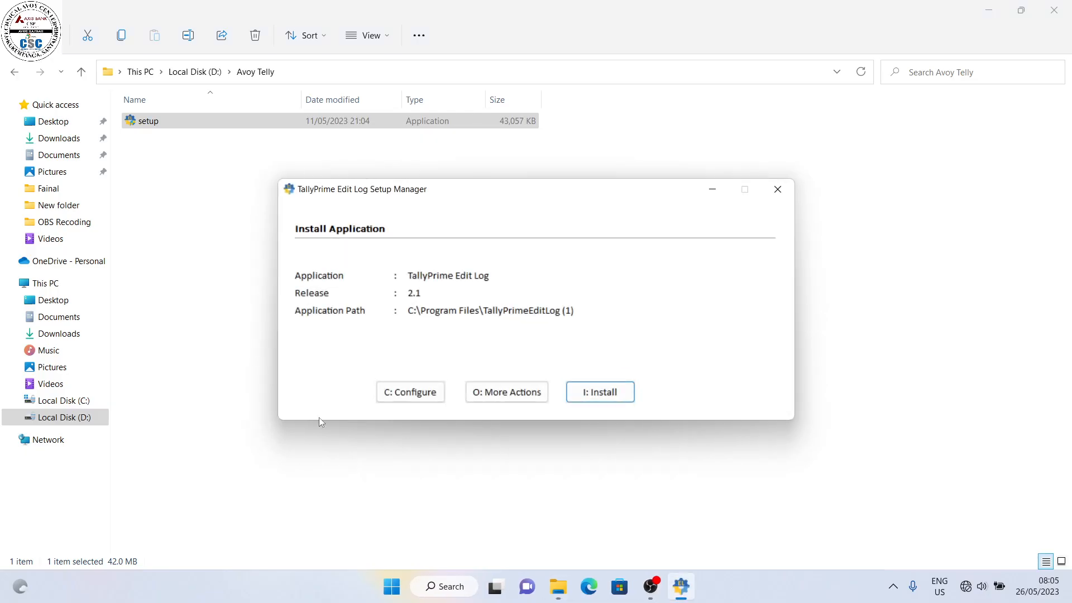
pyautogui.moveTo(298, 196)
pyautogui.mouseDown()
pyautogui.moveTo(416, 201)
pyautogui.moveTo(285, 208)
pyautogui.mouseUp()
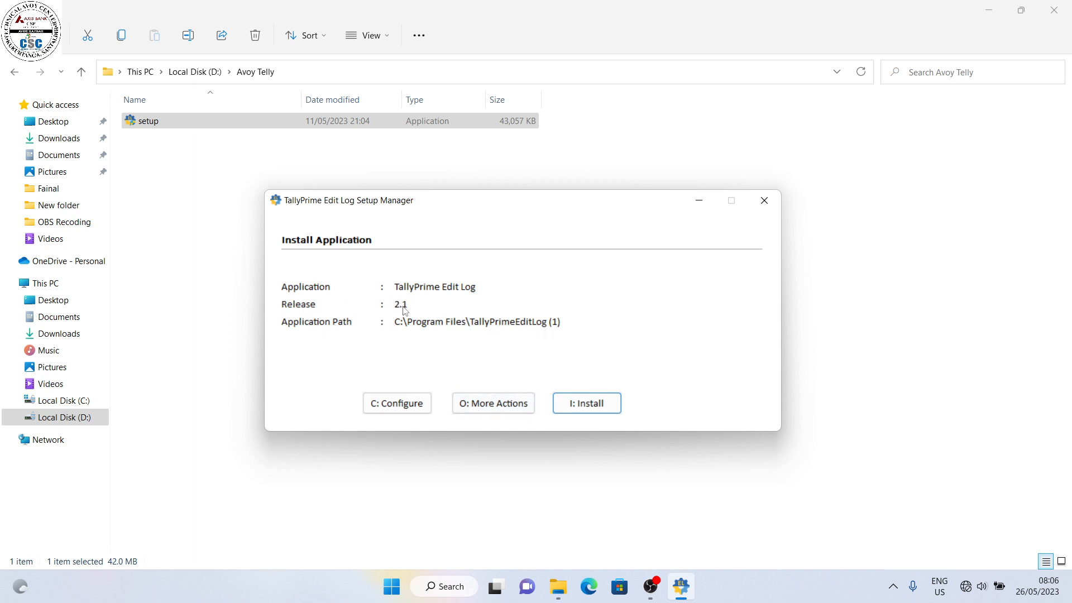
# Step: Search D:\Avoy Telly for an existing Tally installation and dismiss the not-found message
pyautogui.click(504, 404)
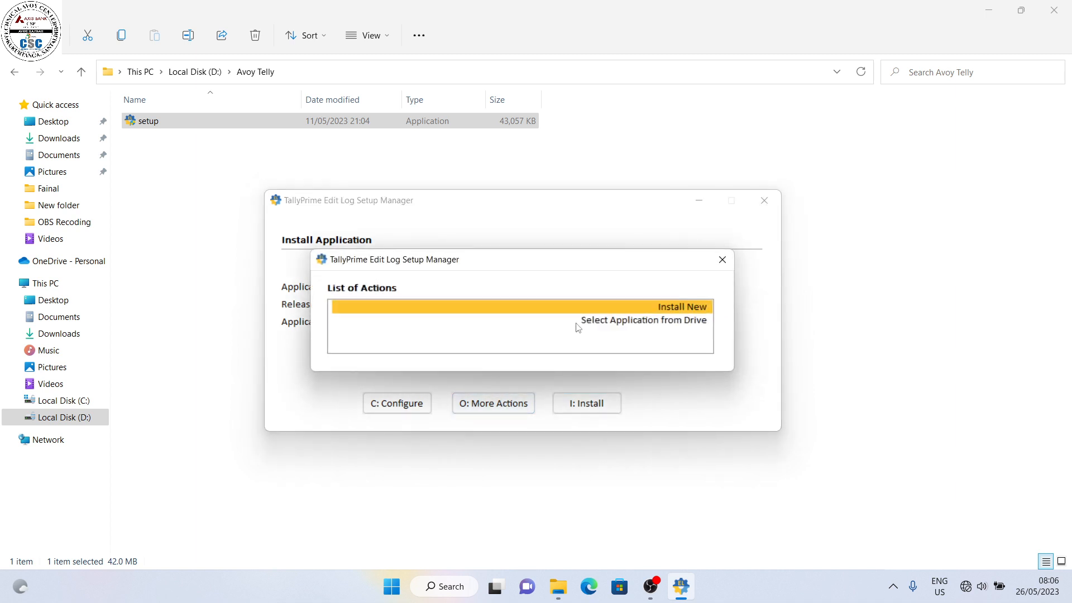
pyautogui.click(600, 322)
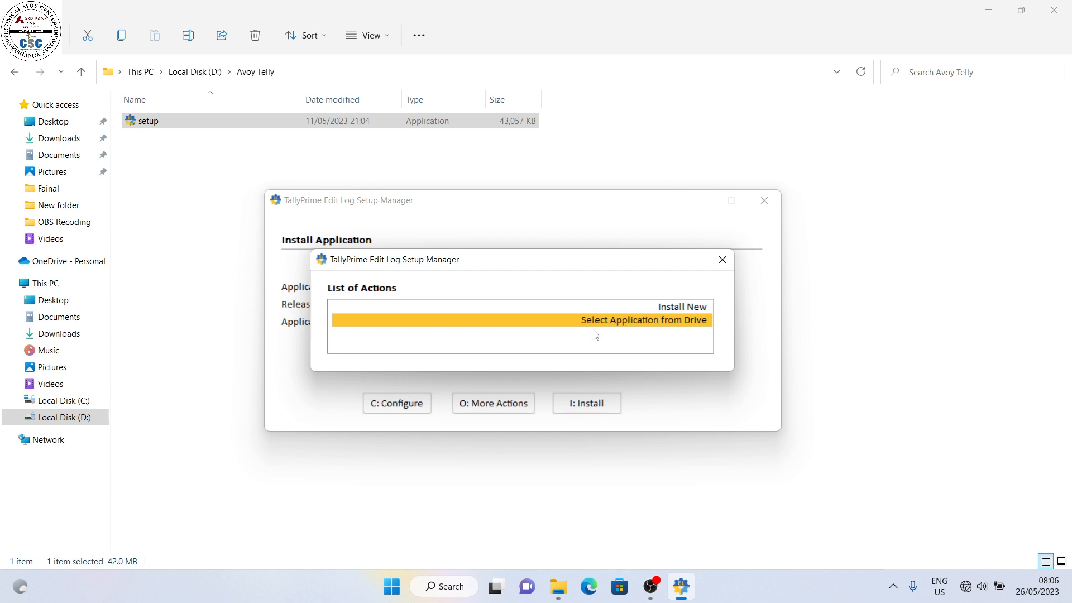
pyautogui.click(680, 326)
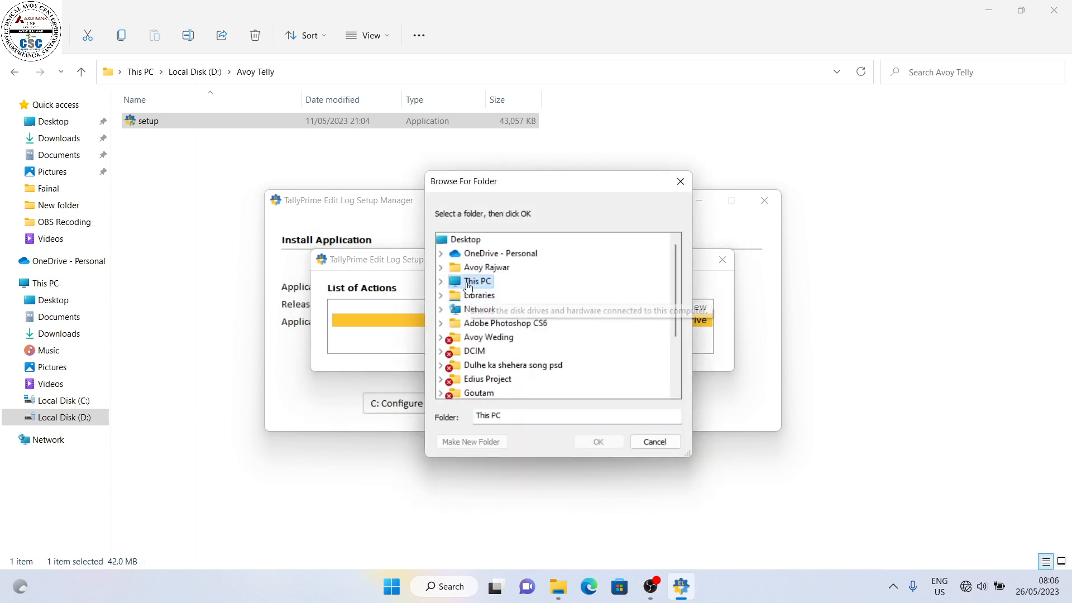
pyautogui.doubleClick(468, 281)
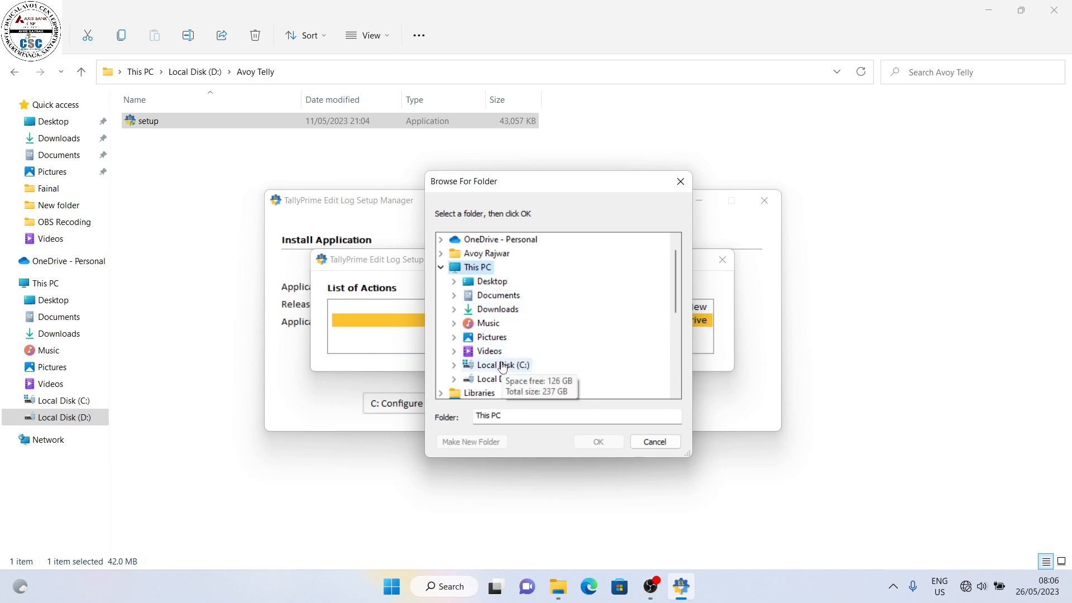
pyautogui.doubleClick(496, 379)
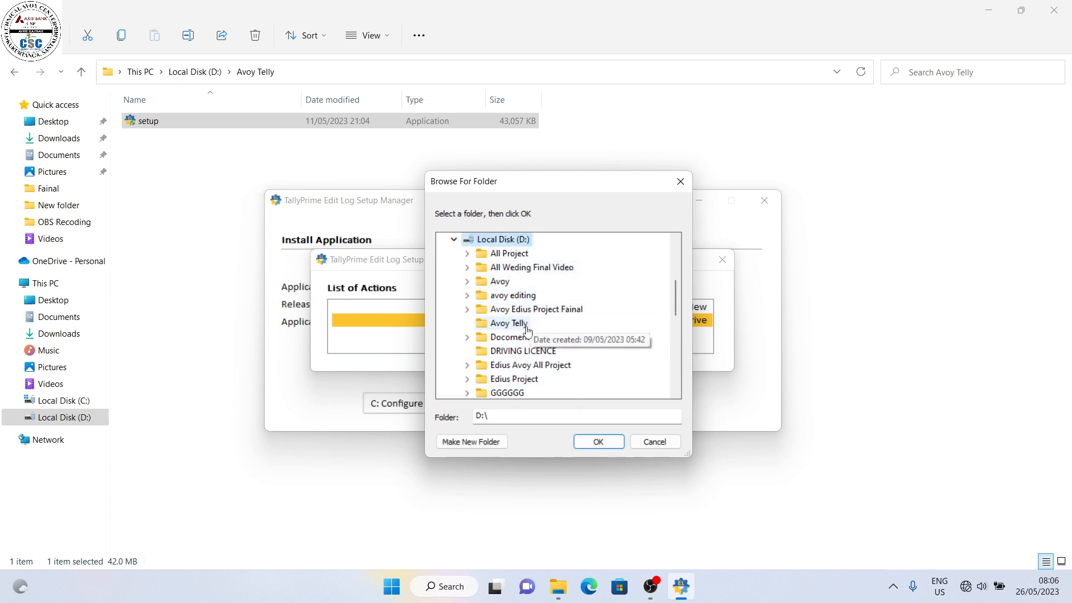
pyautogui.click(507, 326)
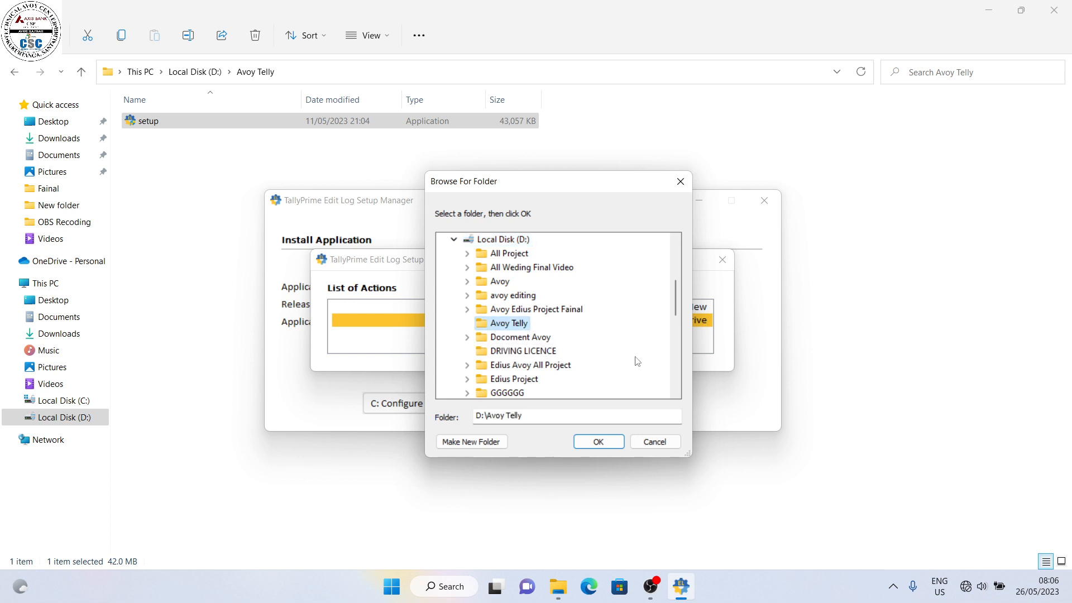
pyautogui.click(606, 444)
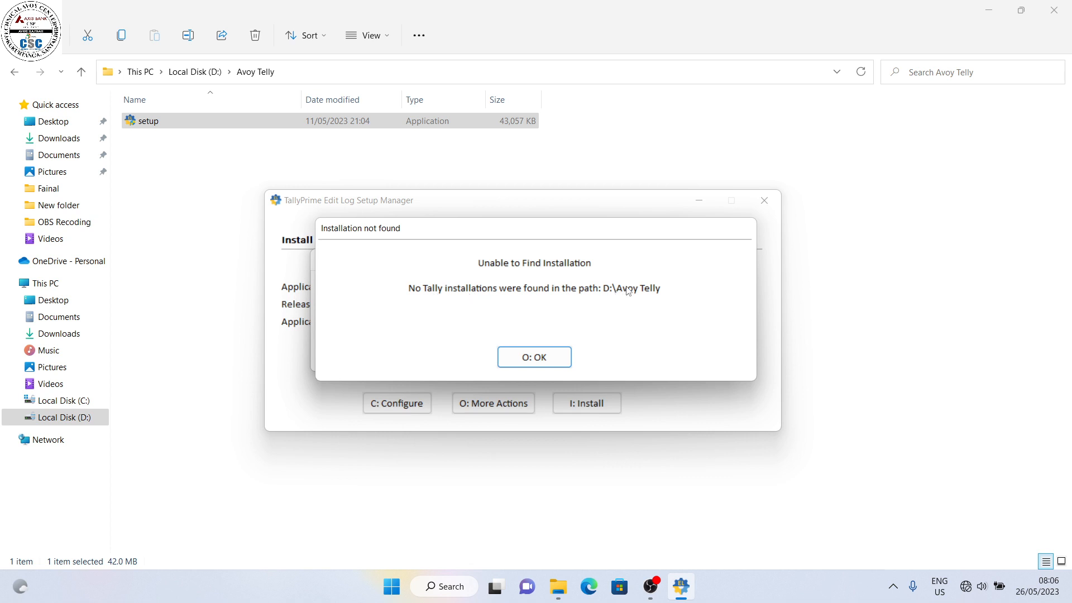
pyautogui.click(516, 362)
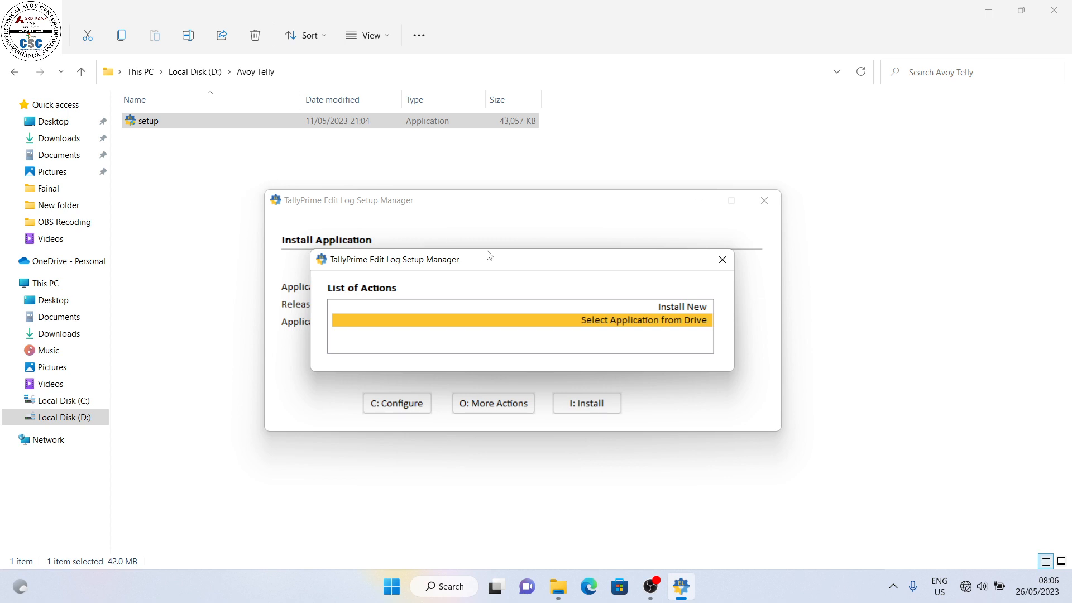
# Step: Add 'New folder' inside D:\Avoy Telly and search it for Tally, dismissing the not-found message
pyautogui.click(600, 325)
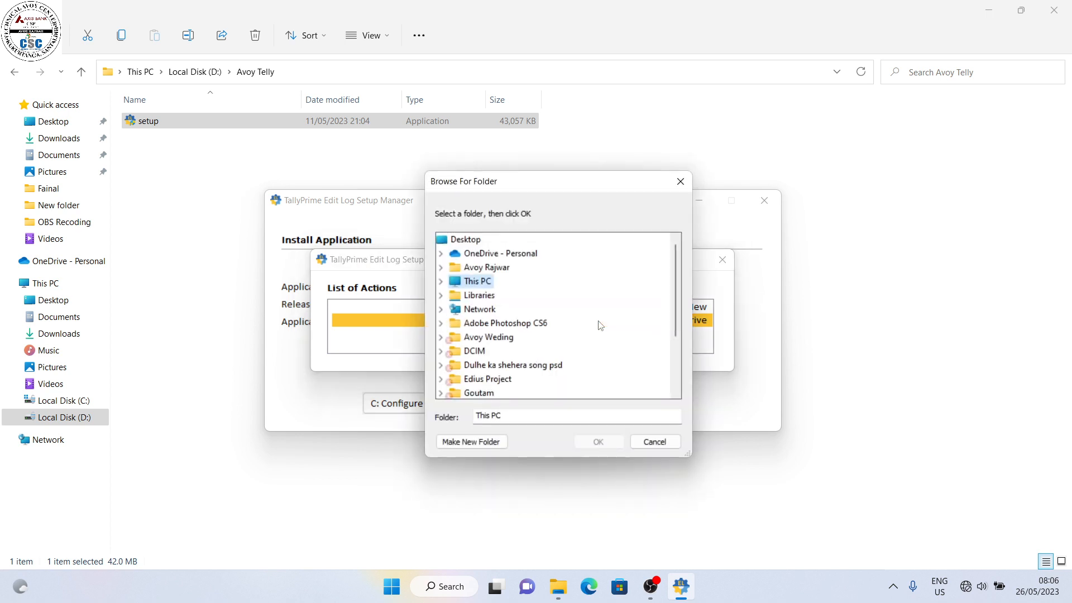
pyautogui.doubleClick(476, 282)
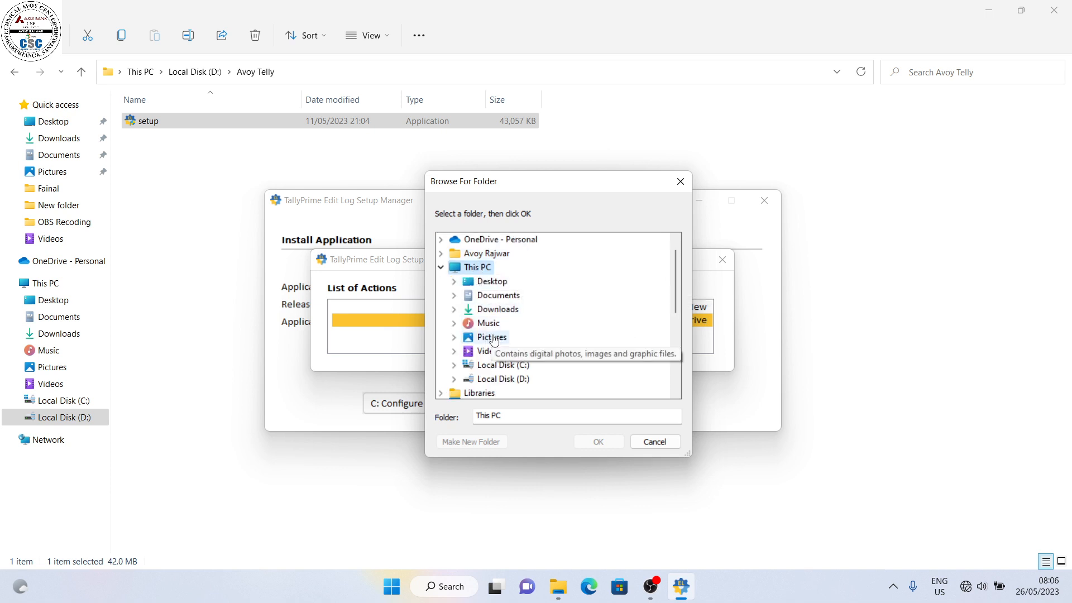
pyautogui.doubleClick(501, 380)
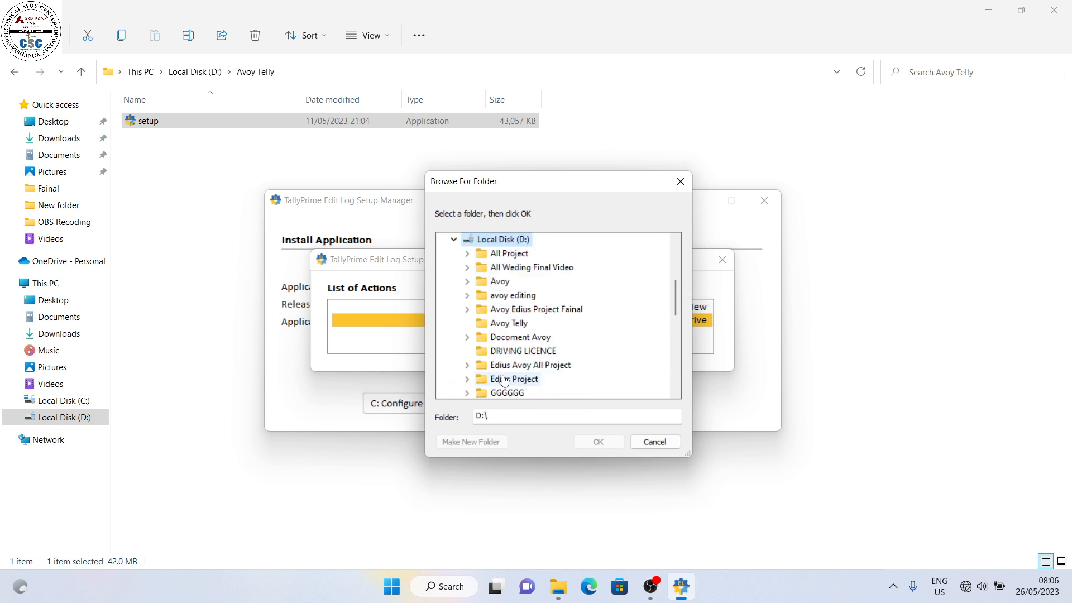
pyautogui.click(505, 326)
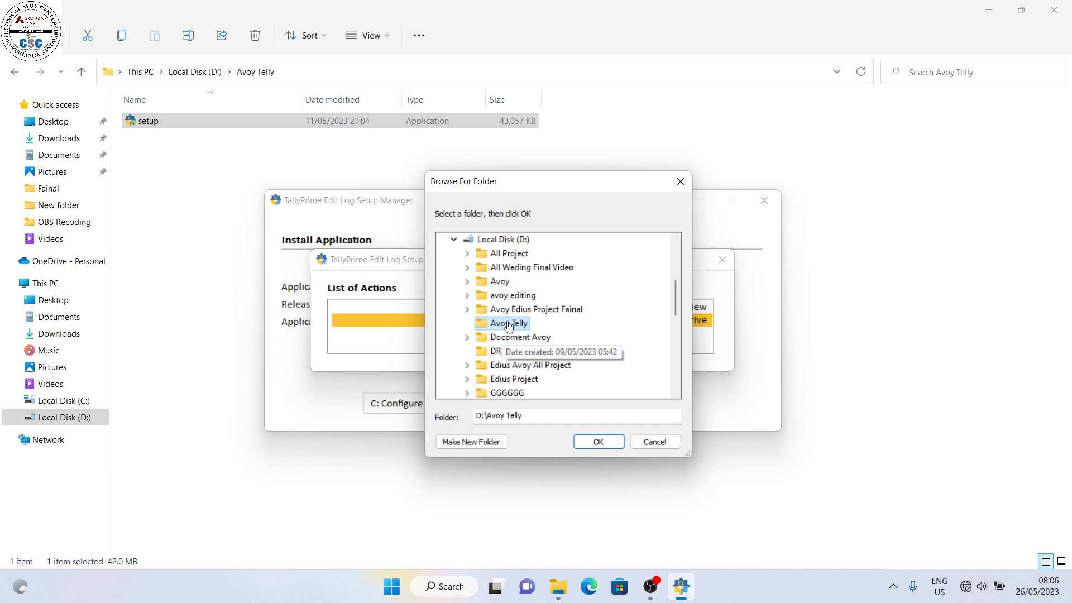
pyautogui.rightClick(470, 324)
pyautogui.moveTo(500, 298)
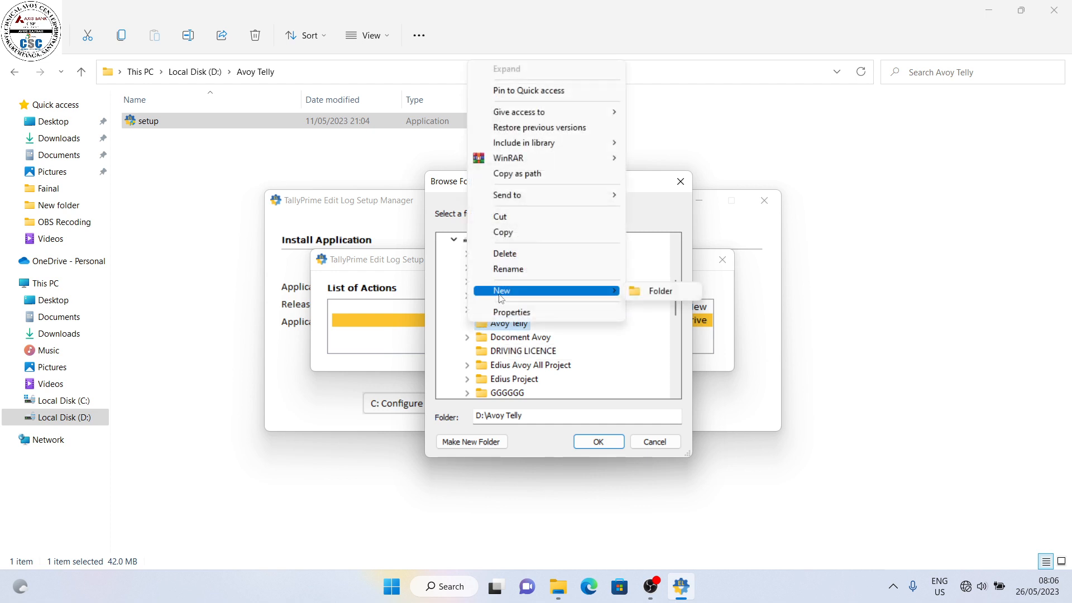
pyautogui.click(642, 291)
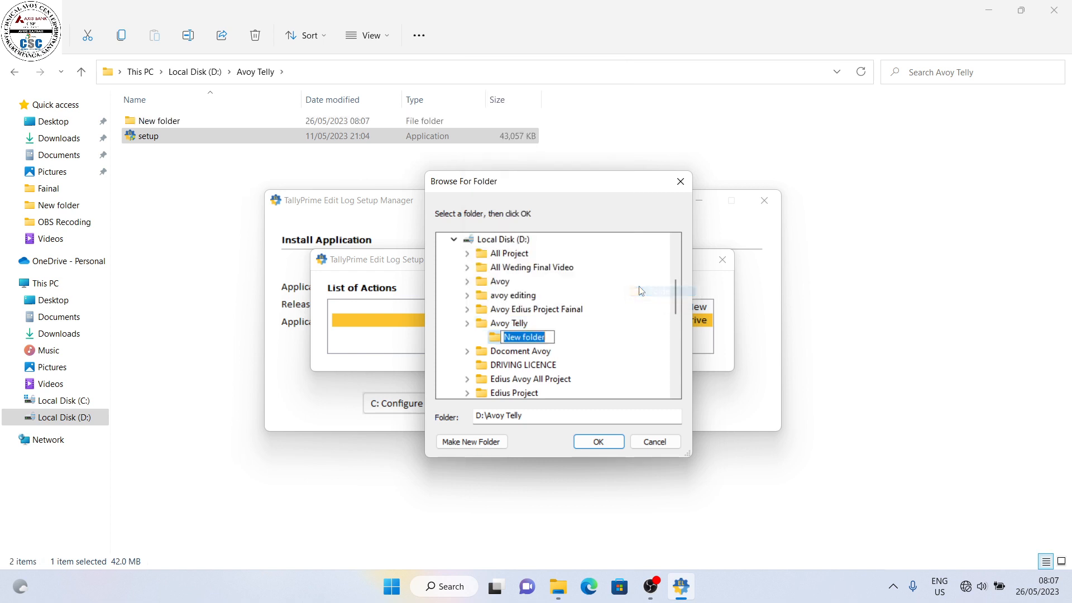
pyautogui.press('Return')
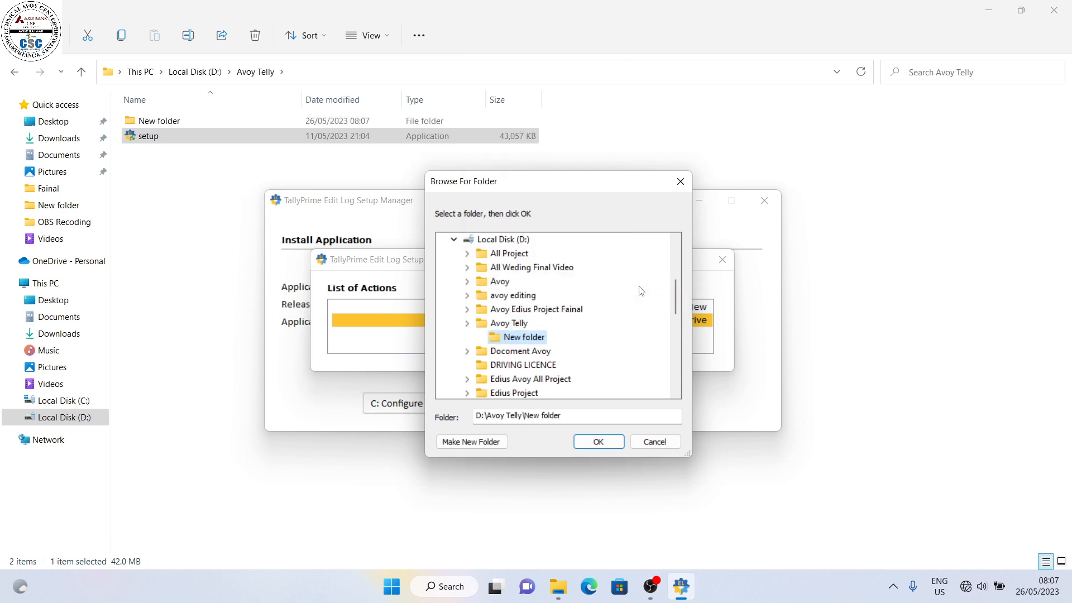
pyautogui.click(610, 443)
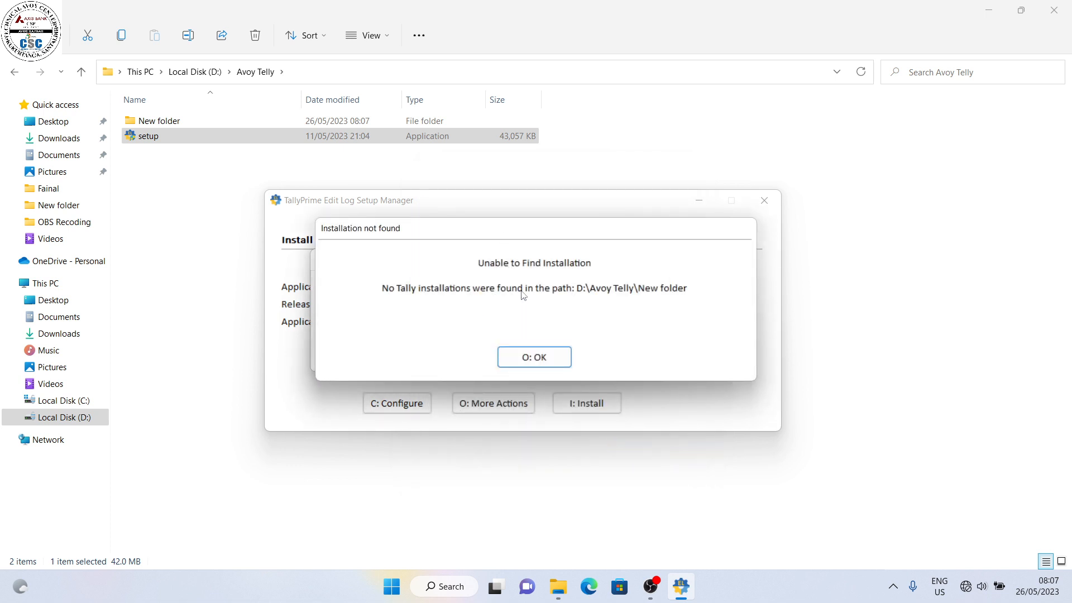
pyautogui.click(535, 358)
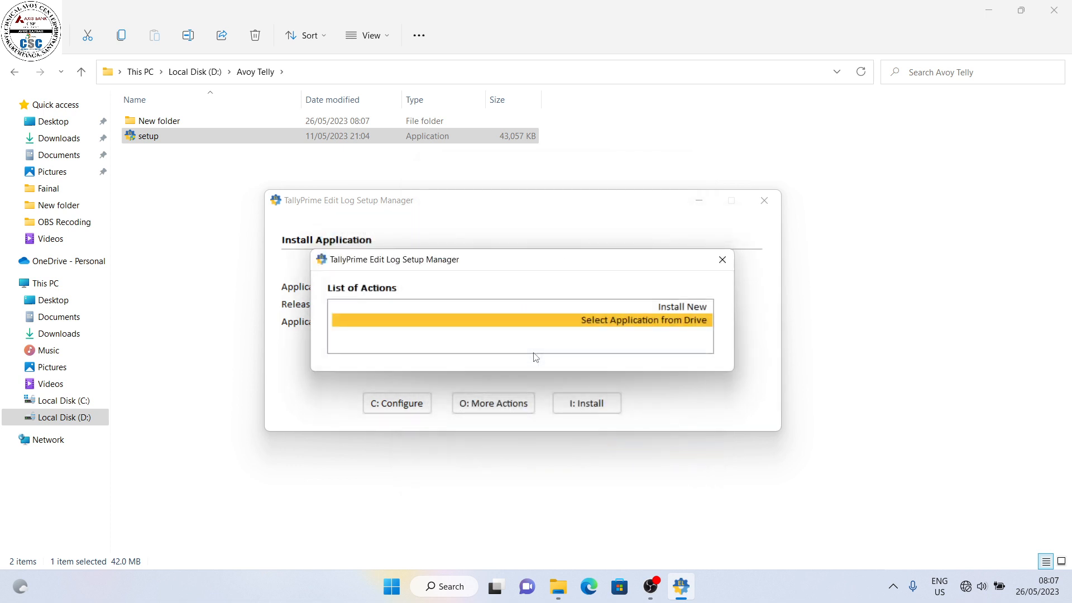
# Step: Install TallyPrime Edit Log Release 2.1 to C:\Program Files\TallyPrimeEditLog (1) and start it
pyautogui.click(722, 259)
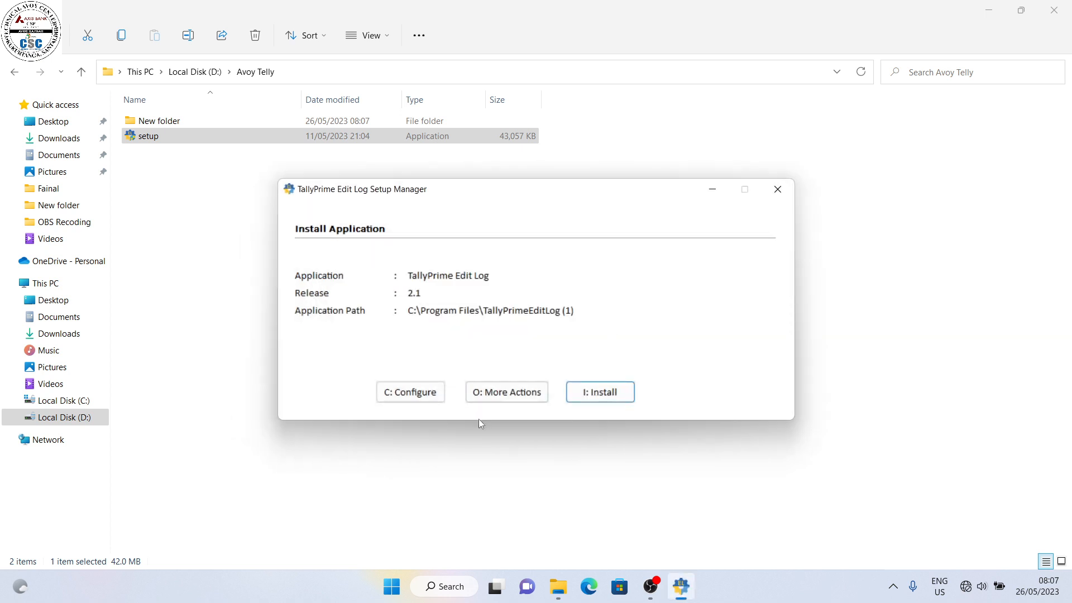
pyautogui.click(600, 394)
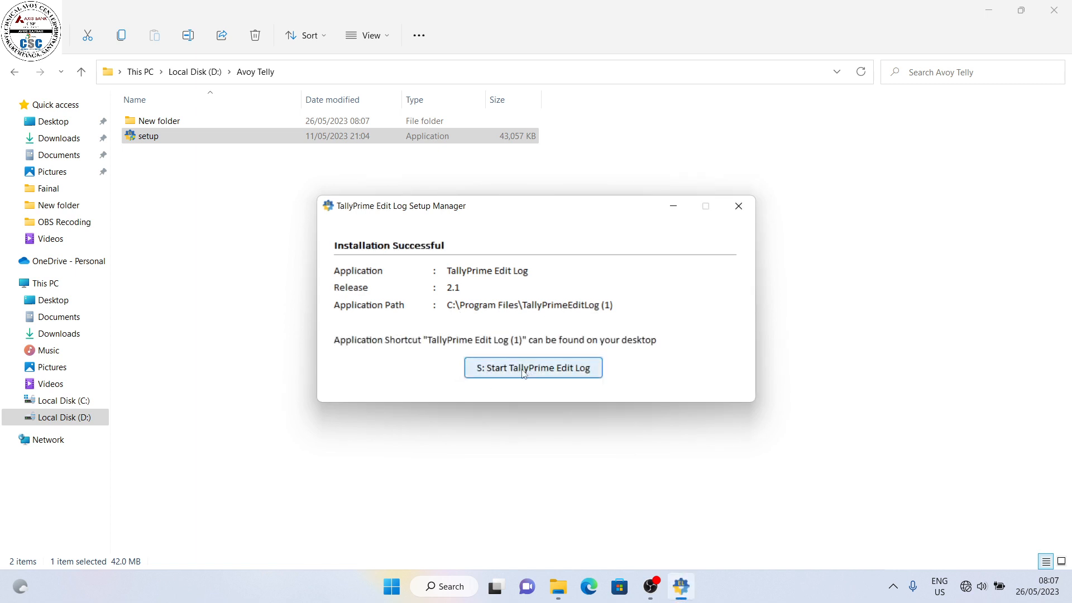
pyautogui.click(561, 370)
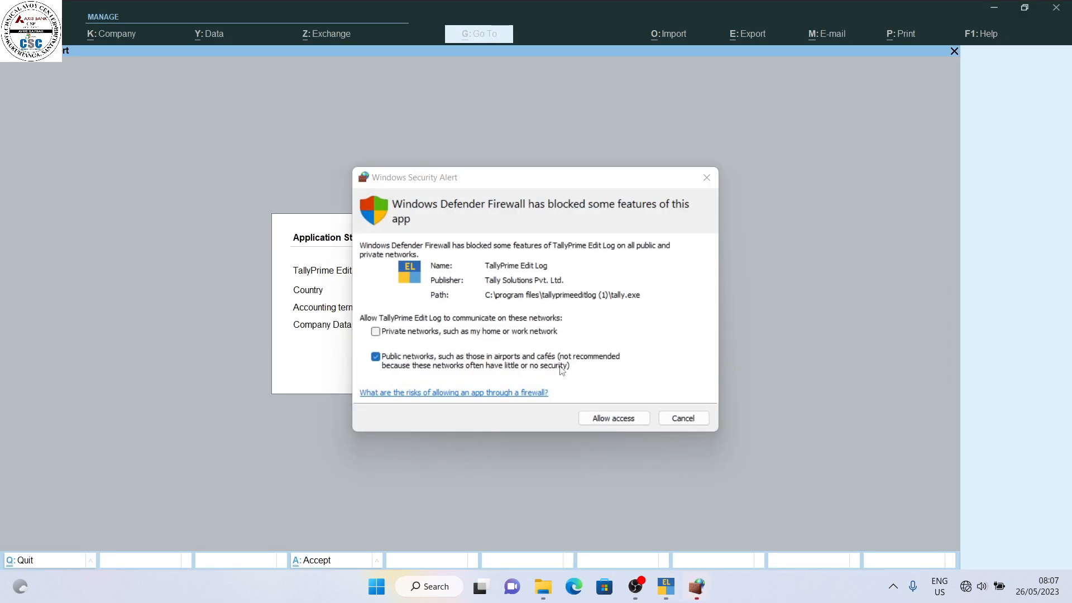
# Step: Allow TallyPrime through the firewall on private and public networks, then open Startup Configuration
pyautogui.click(375, 331)
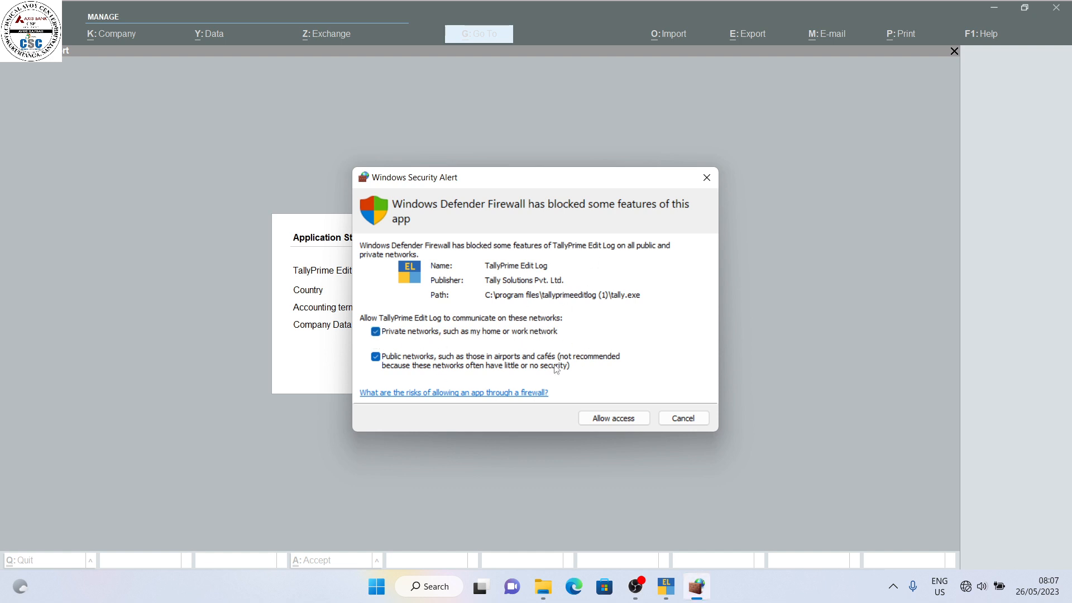
pyautogui.click(612, 418)
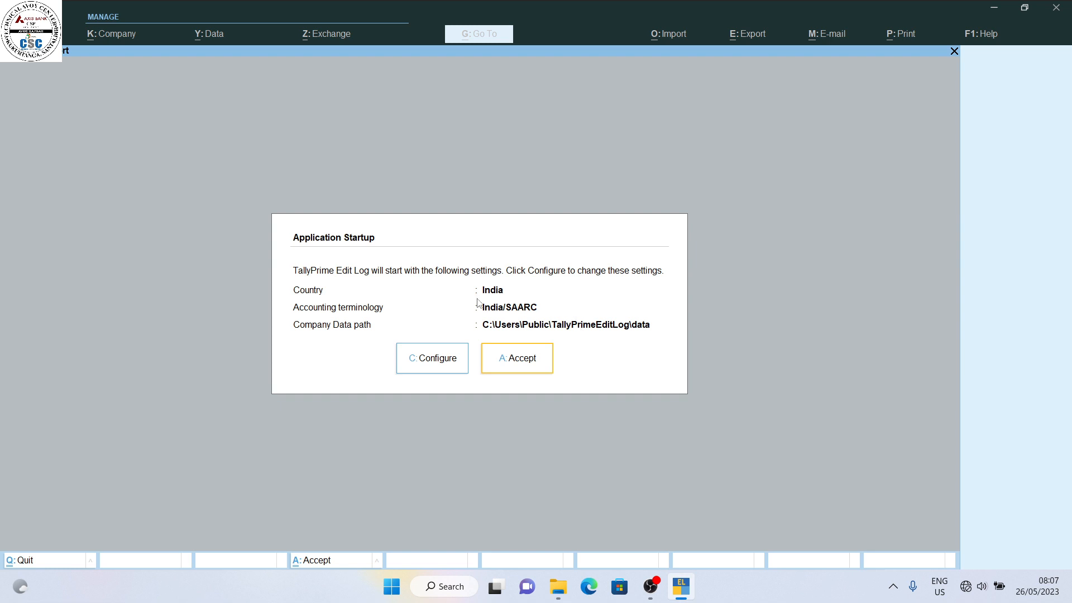
pyautogui.click(423, 361)
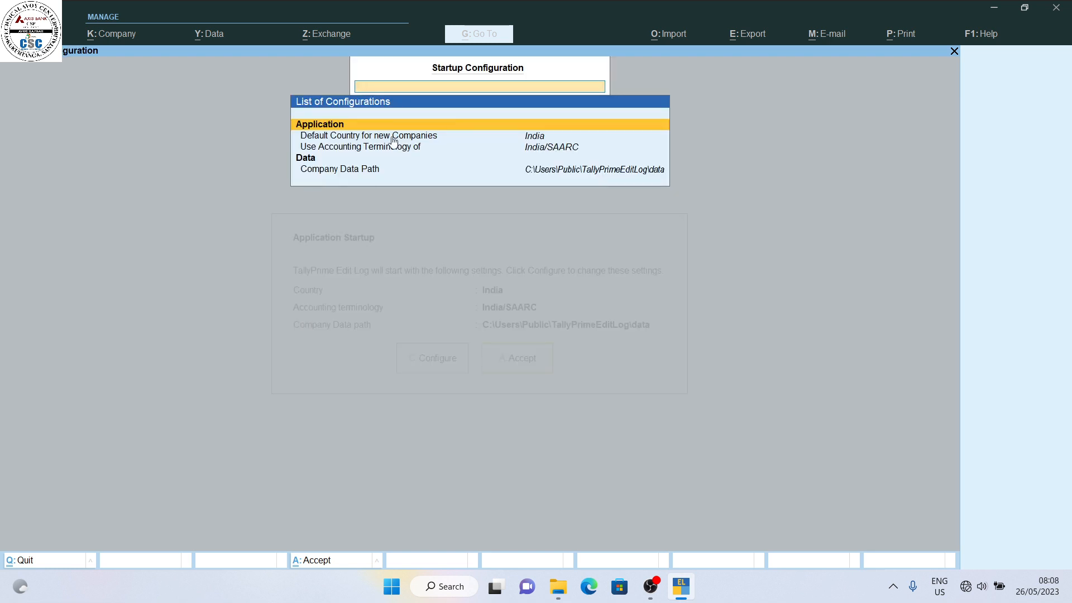
# Step: Set the company data path to D:\Avoy Telly\New folder by browsing the D: drive
pyautogui.press('Down')
pyautogui.press('Down')
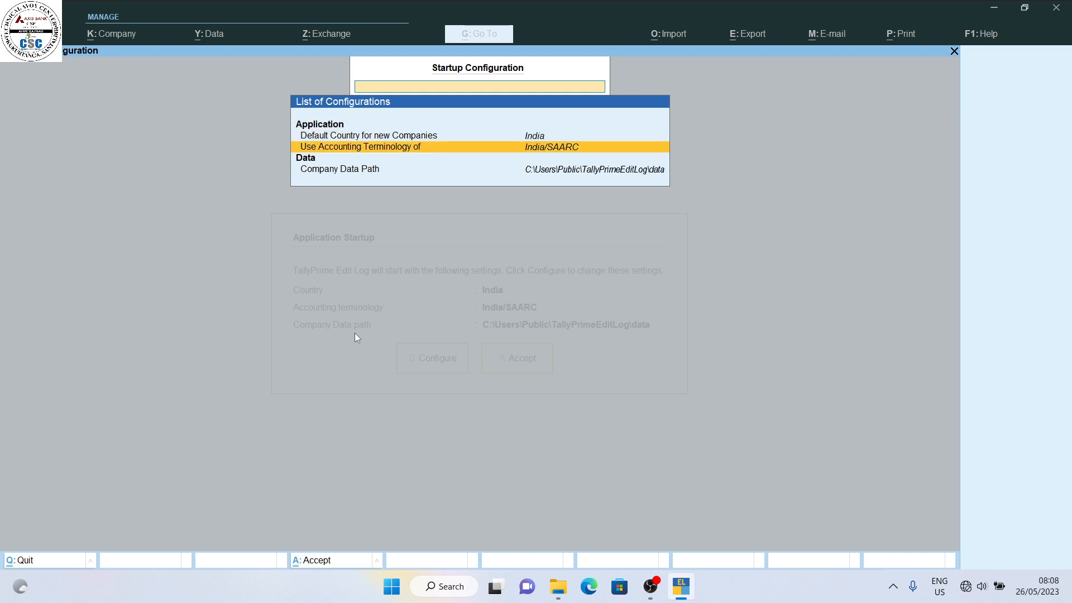
pyautogui.press('Down')
pyautogui.press('Down')
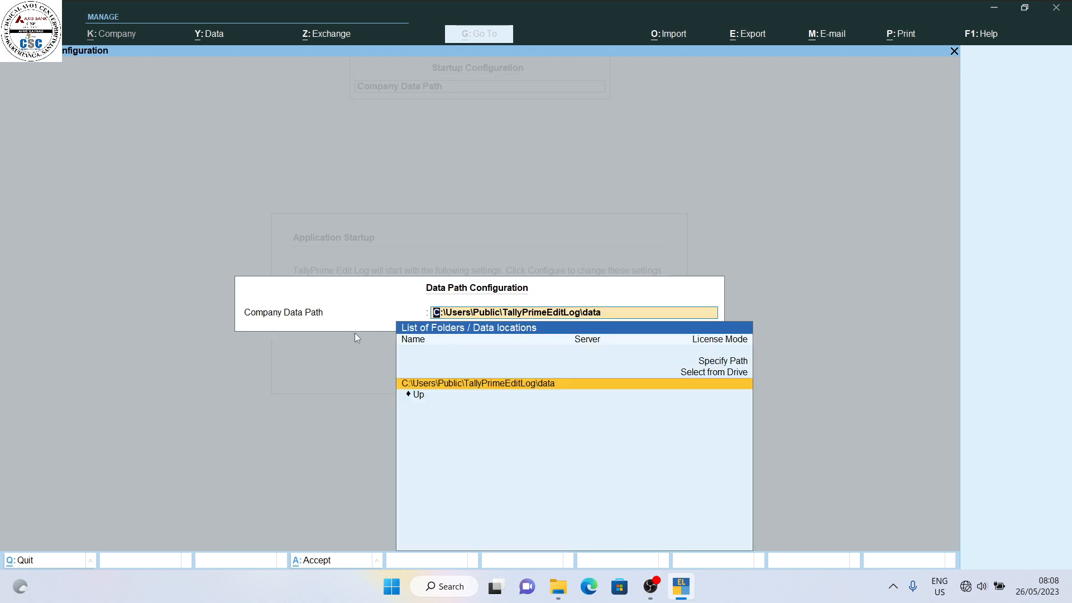
pyautogui.press('Up')
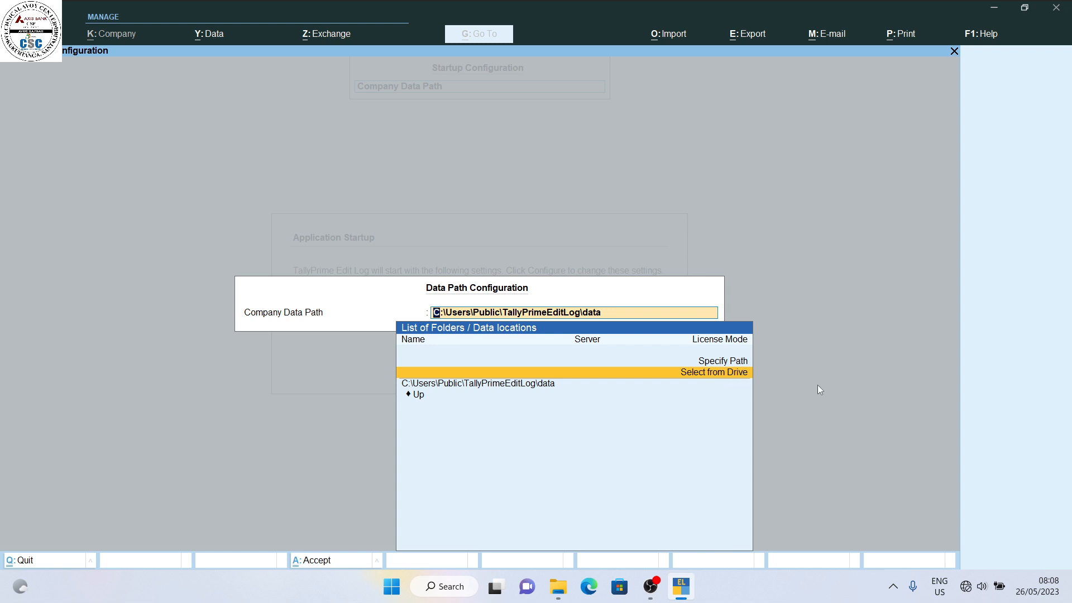
pyautogui.press('Return')
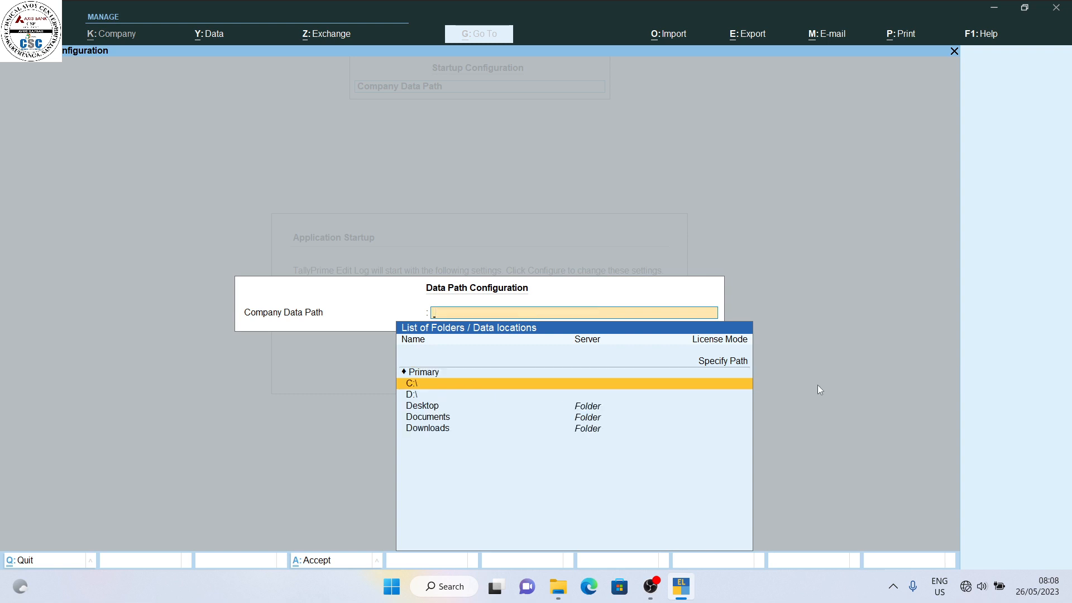
pyautogui.press('Down')
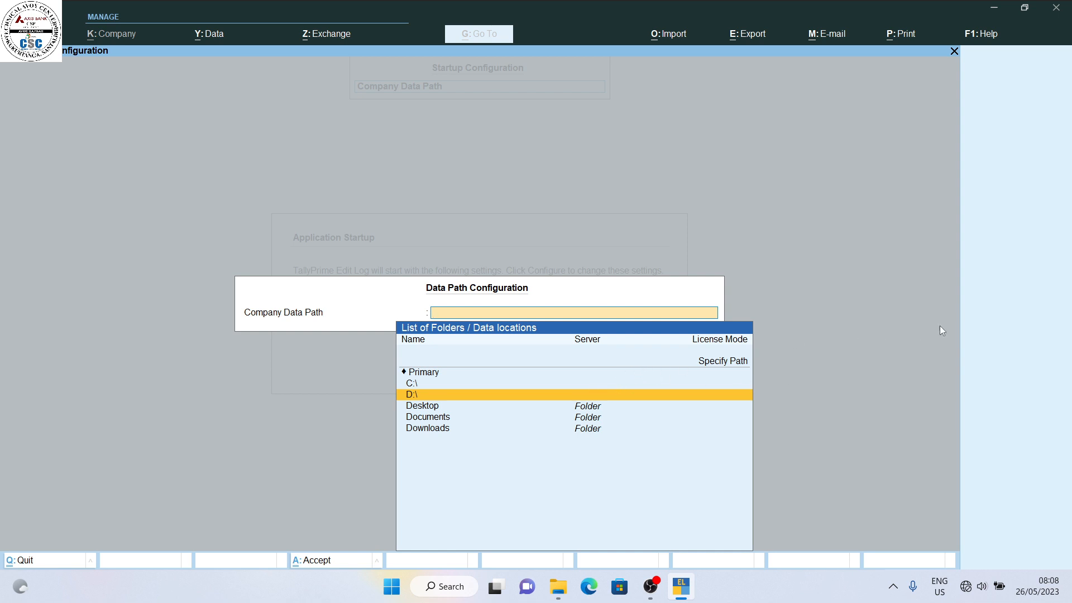
pyautogui.press('Return')
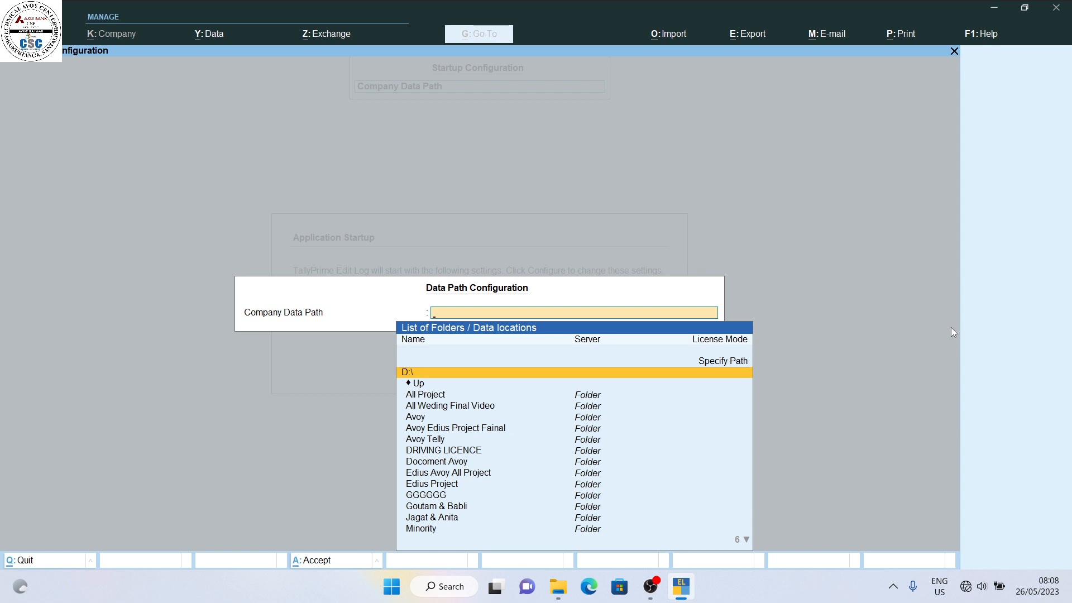
pyautogui.press('Down')
pyautogui.press('Down')
pyautogui.press('Down')
pyautogui.press('Down')
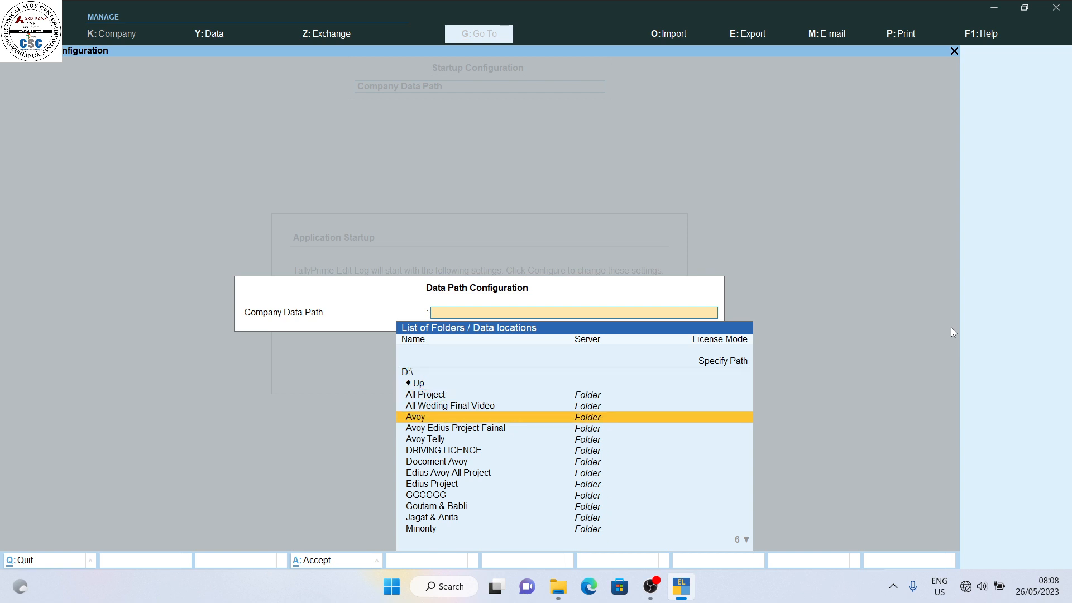
pyautogui.press('Down')
pyautogui.press('Down')
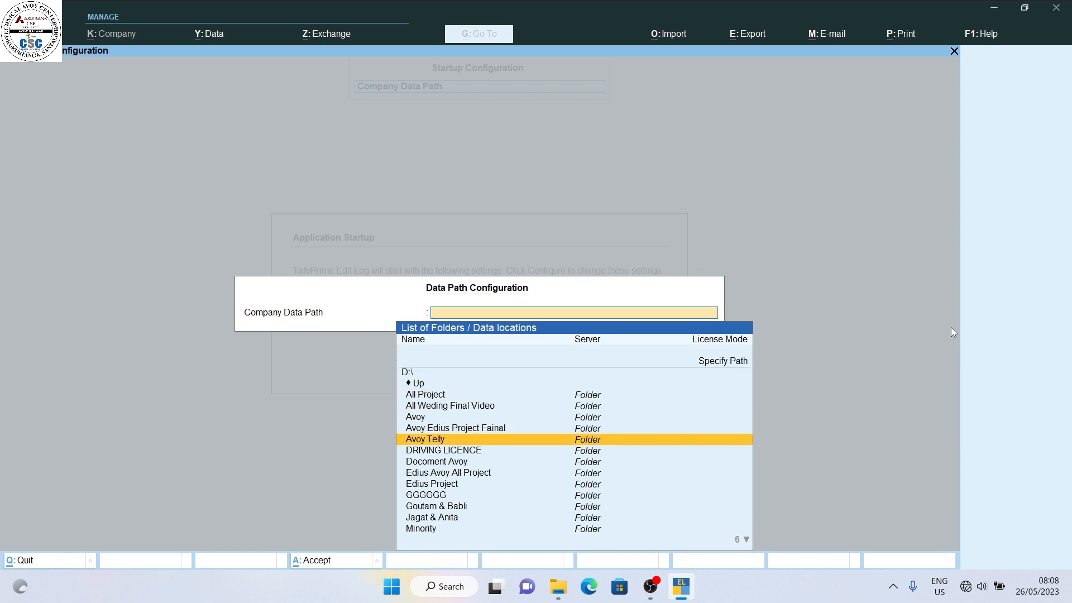
pyautogui.press('Return')
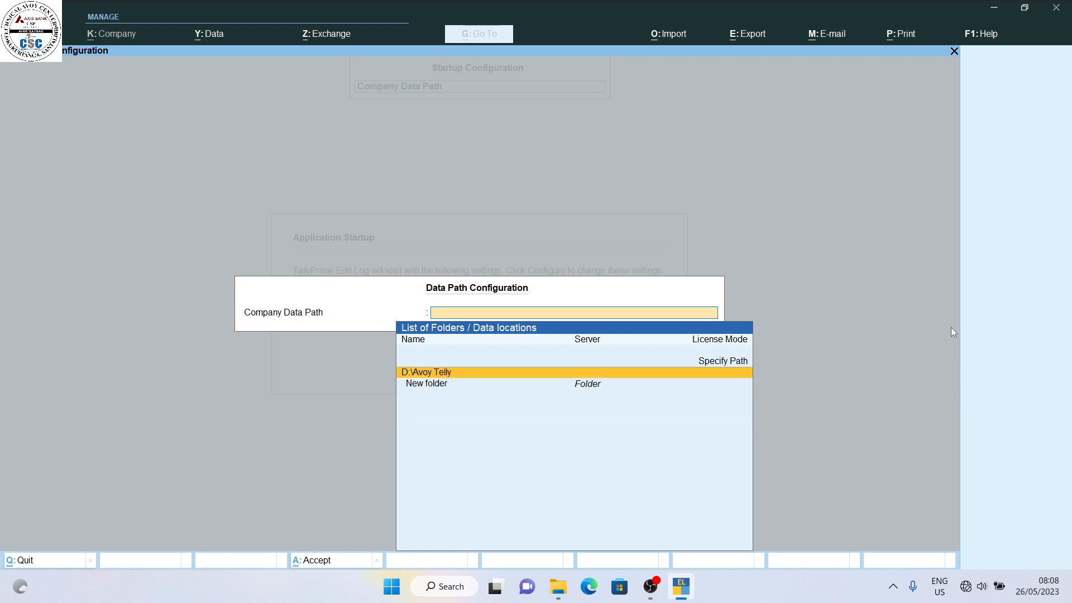
pyautogui.press('Down')
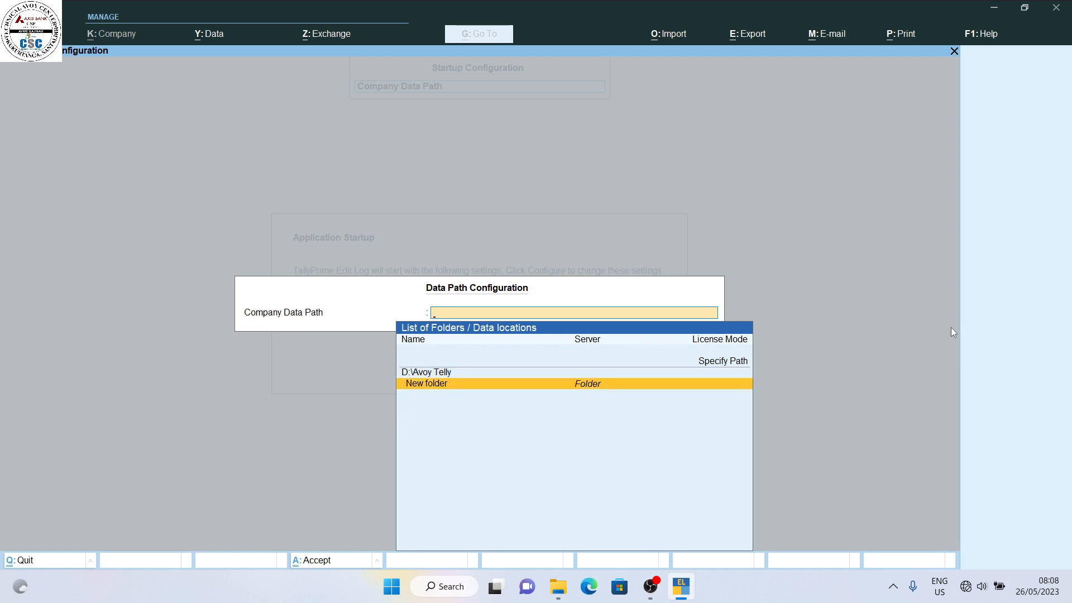
pyautogui.press('Return')
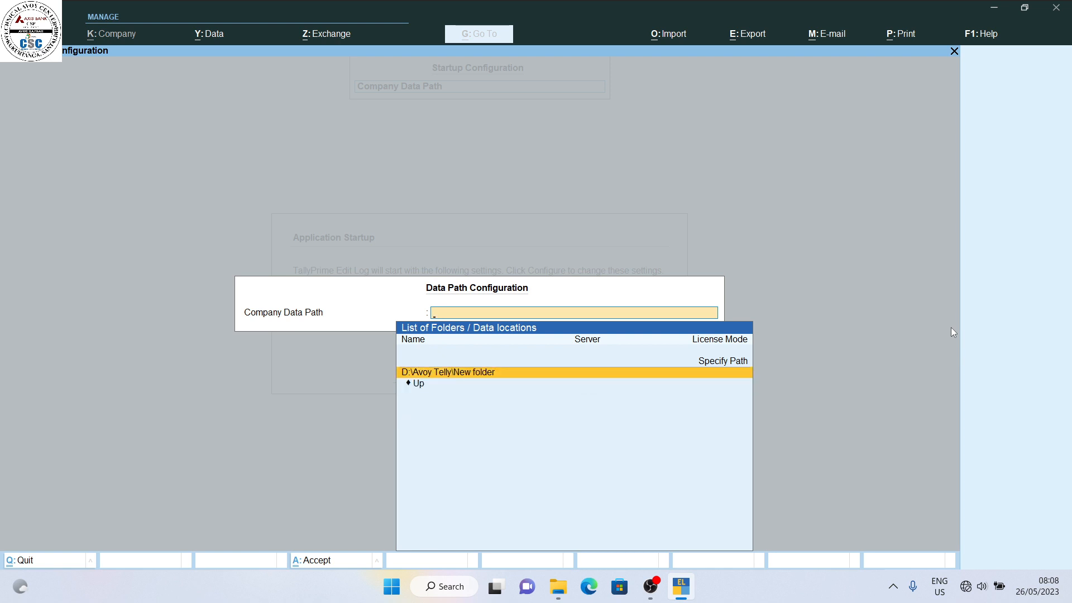
pyautogui.press('Return')
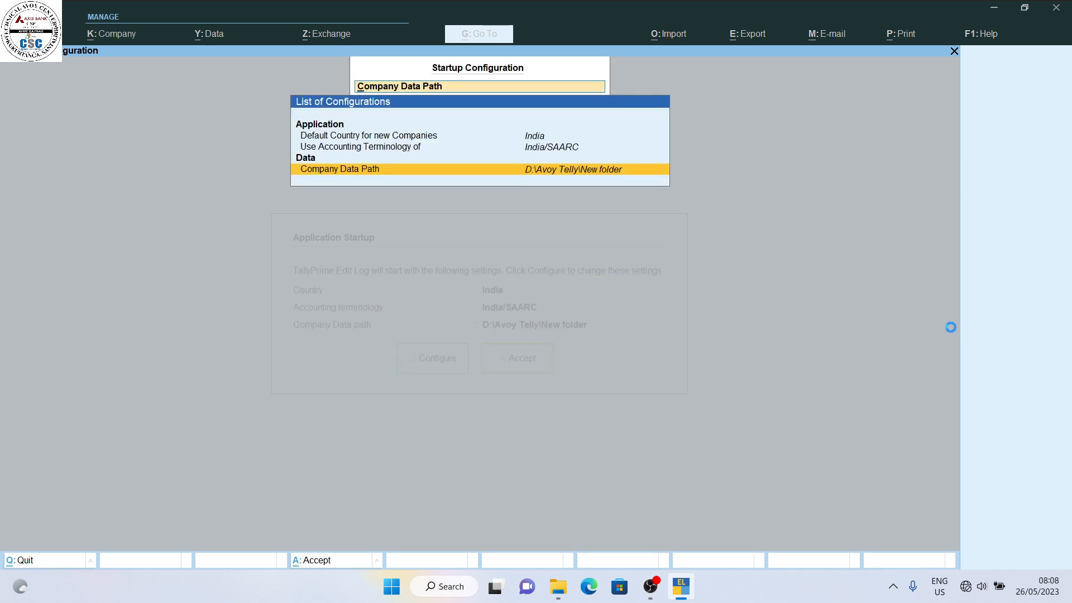
# Step: Recheck the data path without changing it and return to the Application Startup summary
pyautogui.press('Return')
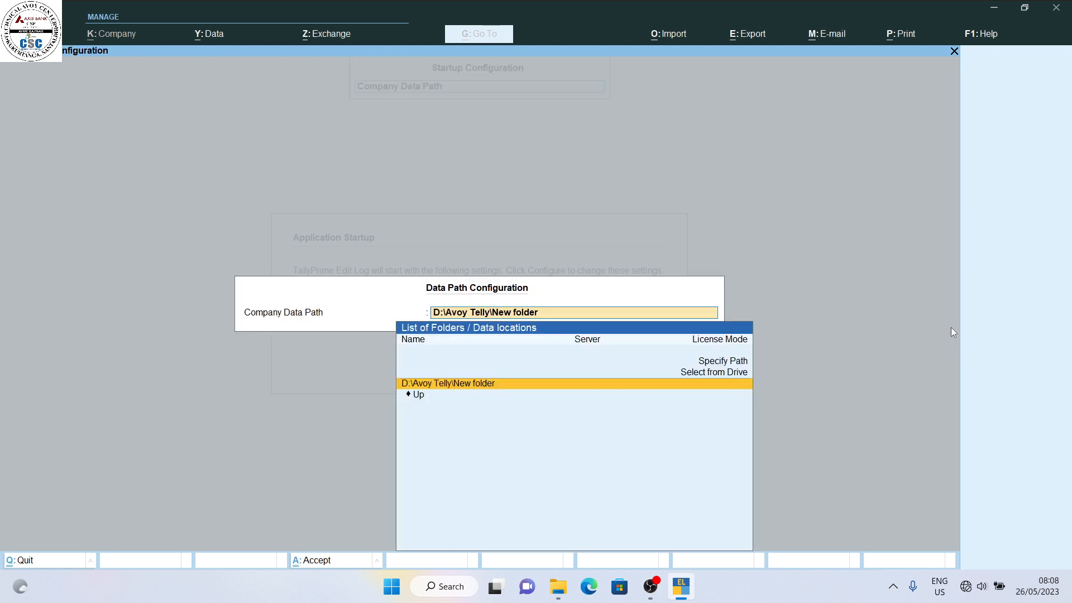
pyautogui.press('Return')
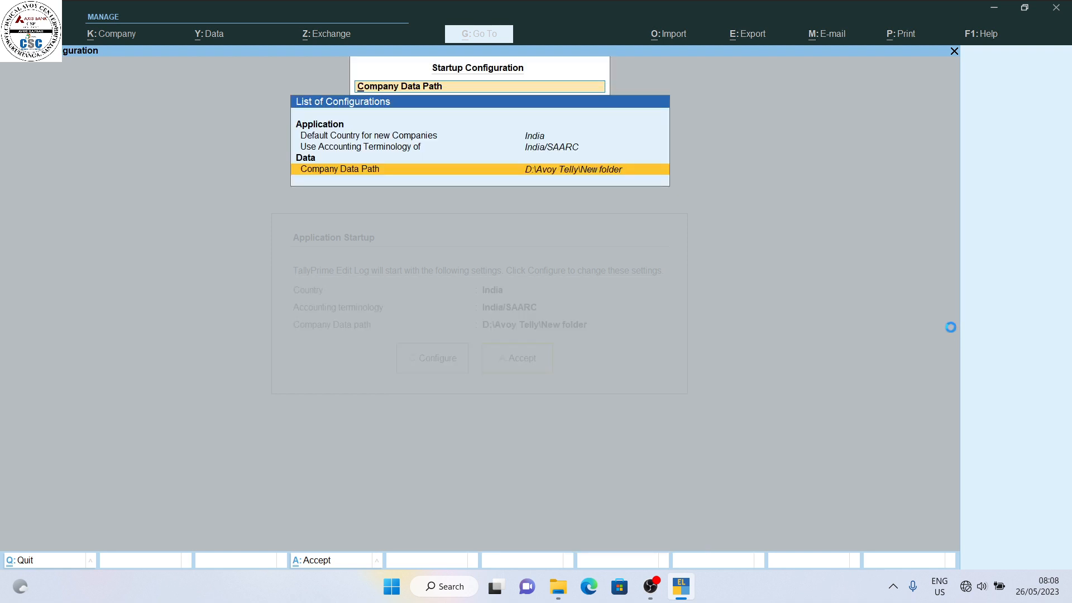
pyautogui.press('Return')
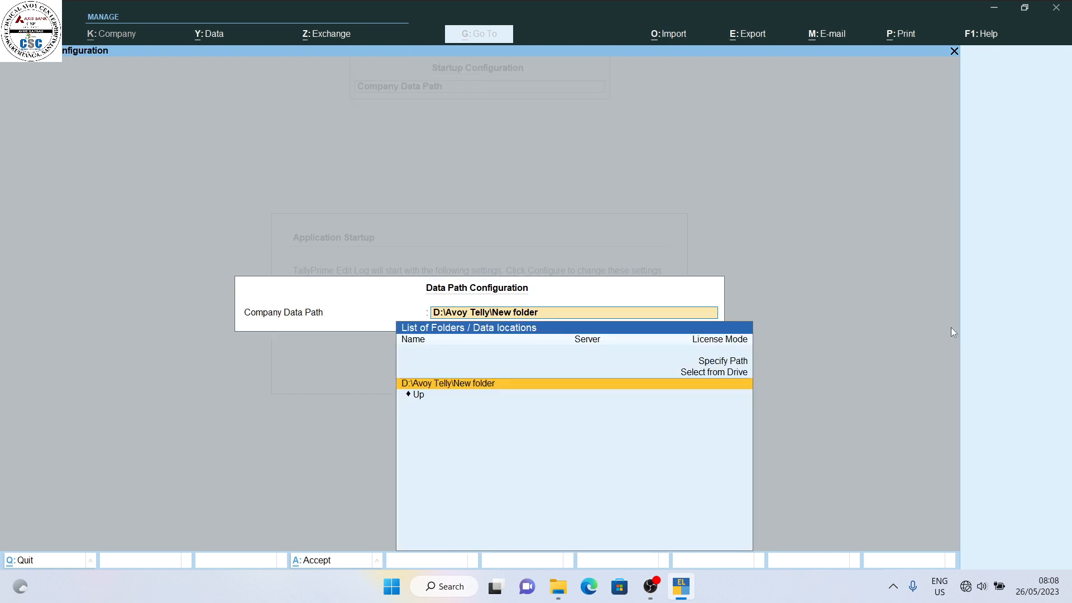
pyautogui.press('Return')
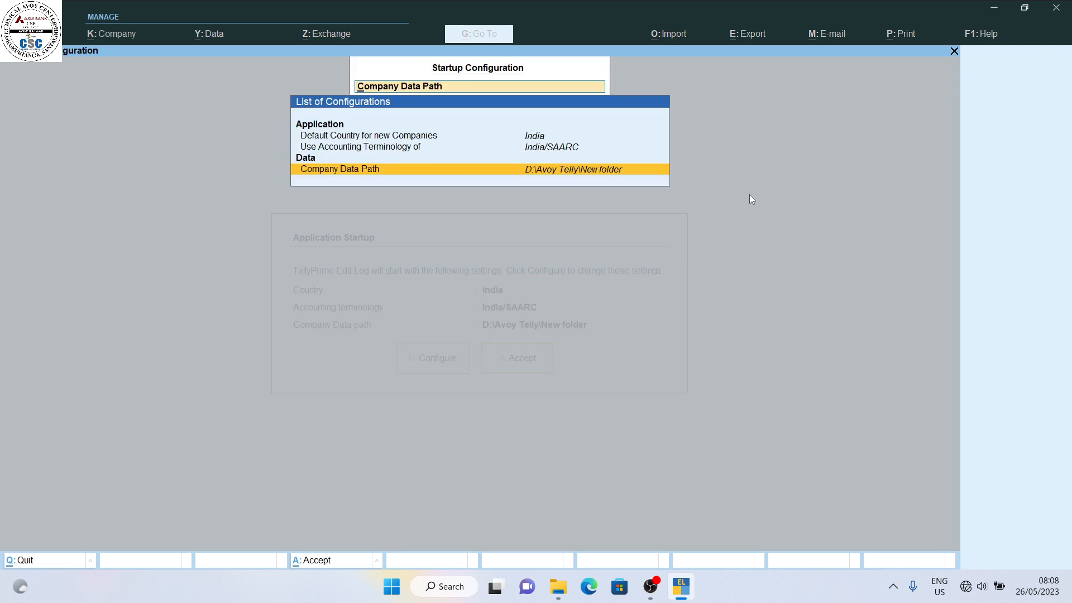
pyautogui.press('Escape')
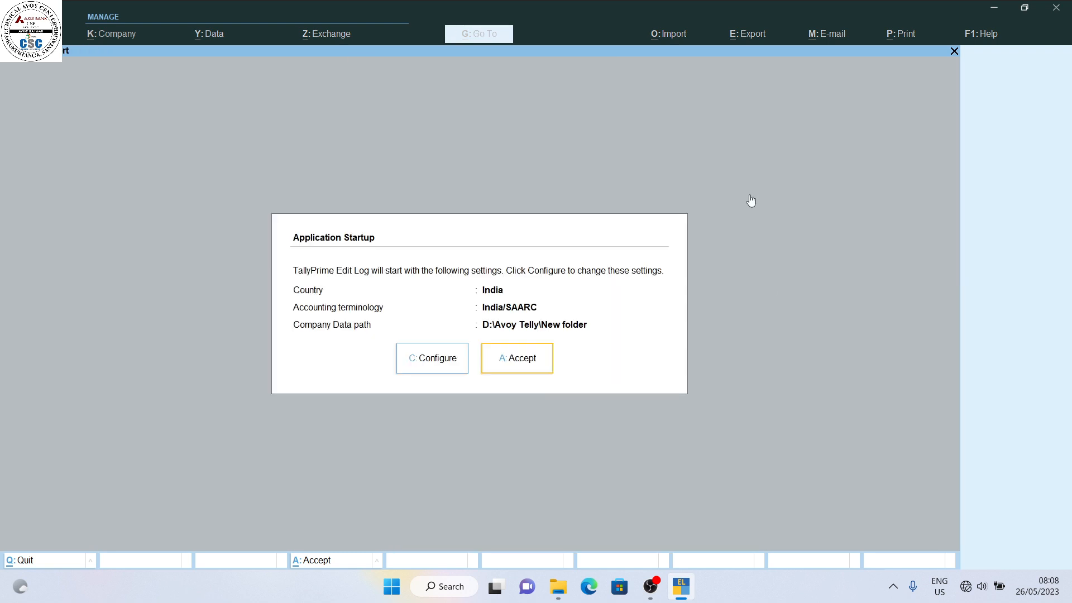
# Step: Accept the startup settings, start the free Educational version, and choose Create Company
pyautogui.click(518, 363)
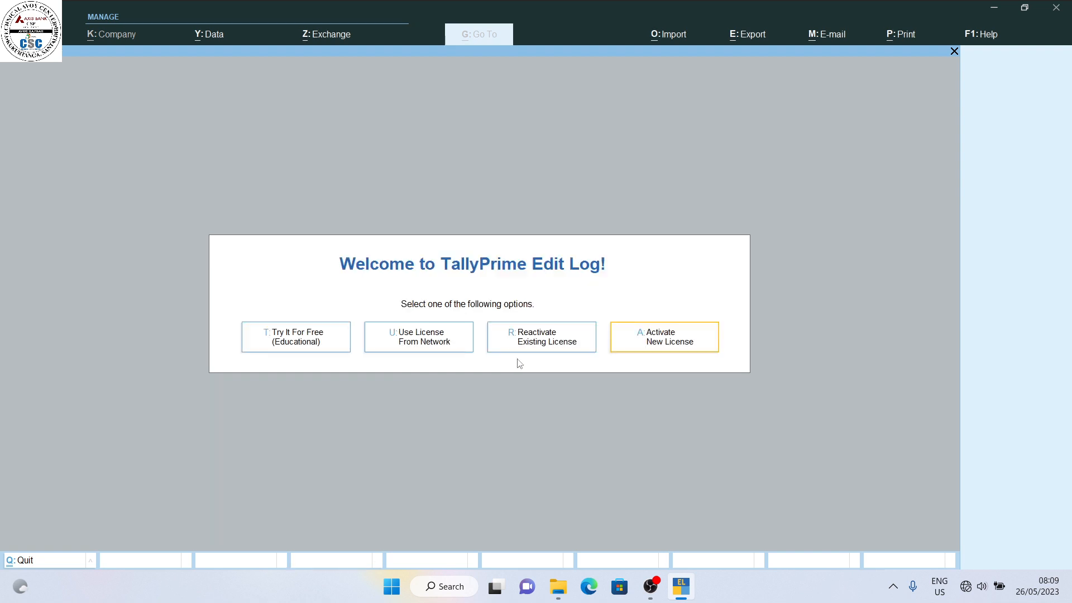
pyautogui.click(272, 338)
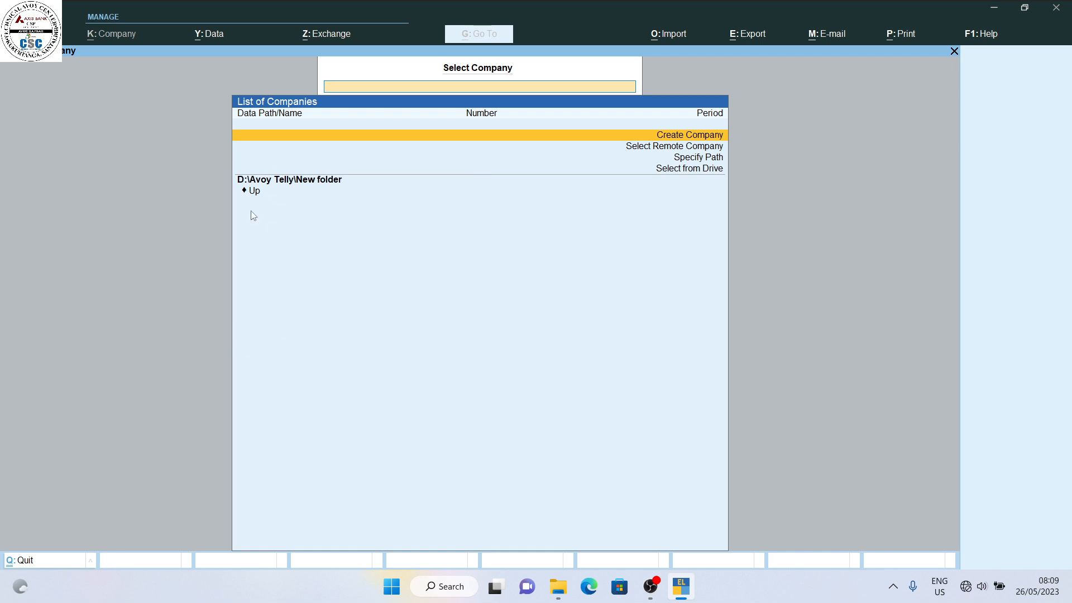
pyautogui.press('Down')
pyautogui.press('Down')
pyautogui.press('Down')
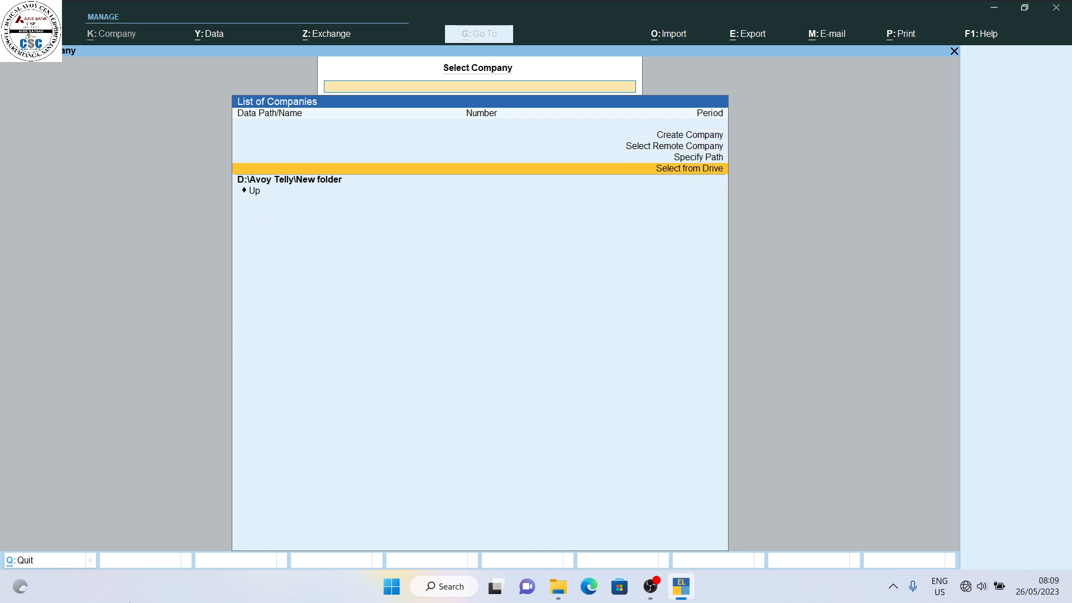
pyautogui.press('Up')
pyautogui.press('Up')
pyautogui.press('Up')
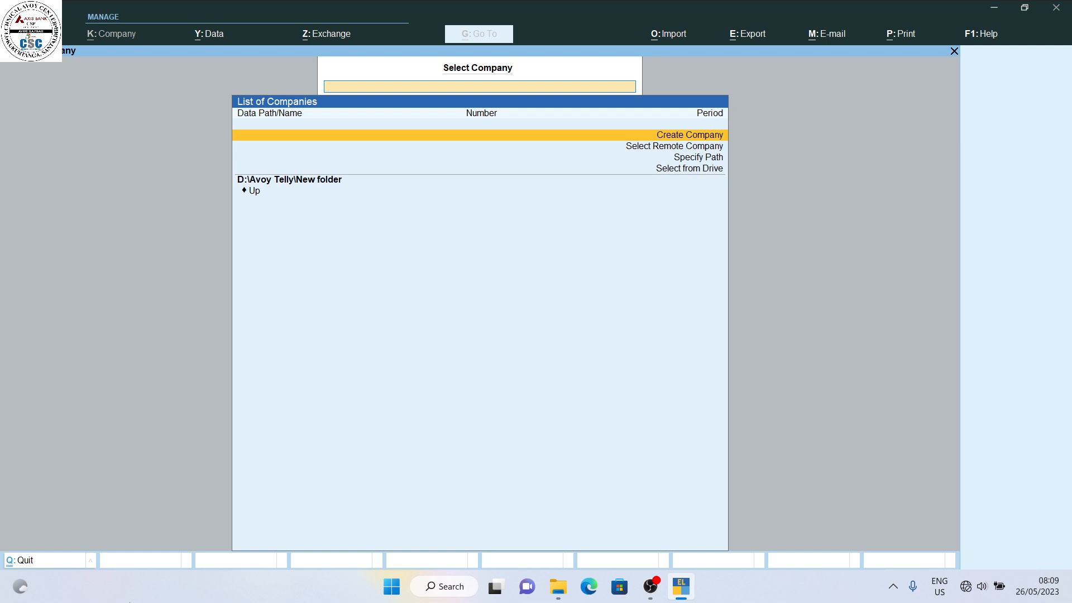
pyautogui.press('Return')
pyautogui.press('Return')
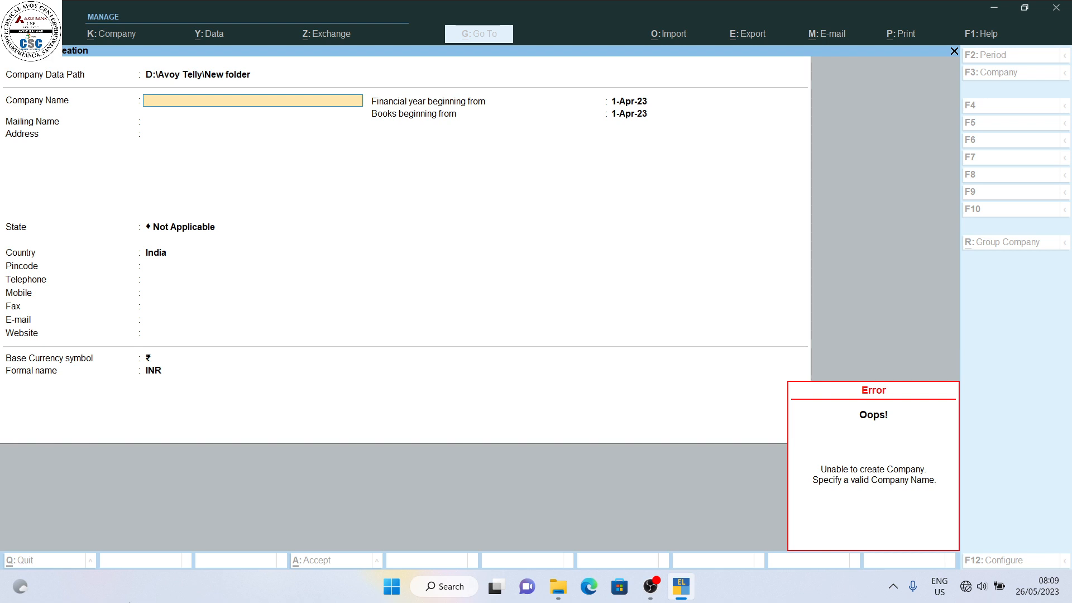
# Step: Name the company 'Avoy P.VT Company', keep the matching mailing name, and enter the first address line
pyautogui.write('A')
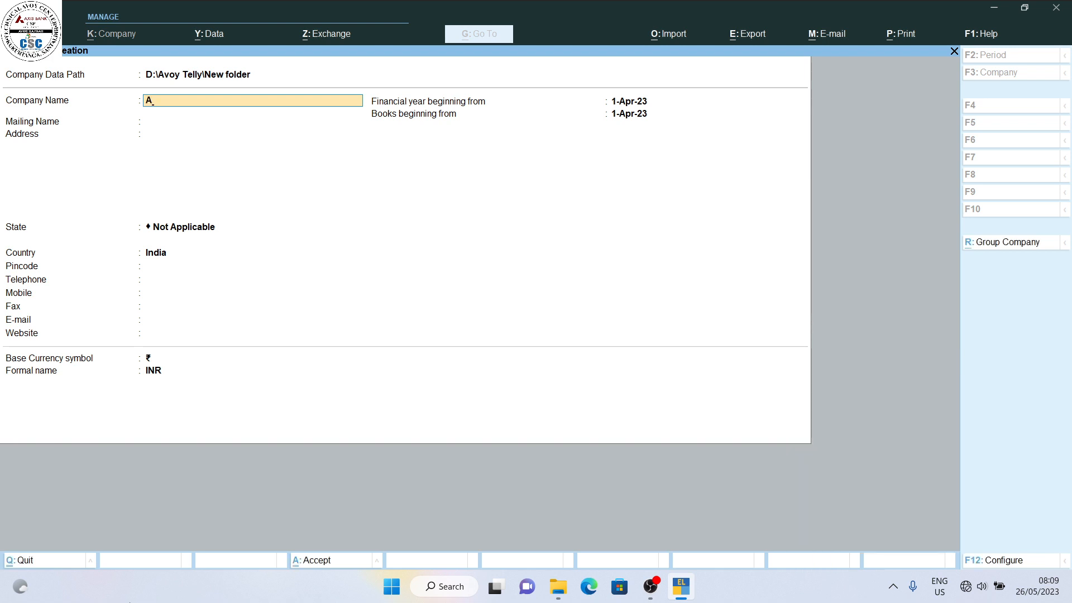
pyautogui.write('voy ')
pyautogui.write('P')
pyautogui.write('.V')
pyautogui.write('T')
pyautogui.write(' L.MT')
pyautogui.press('BackSpace')
pyautogui.press('BackSpace')
pyautogui.write('Company')
pyautogui.press('Return')
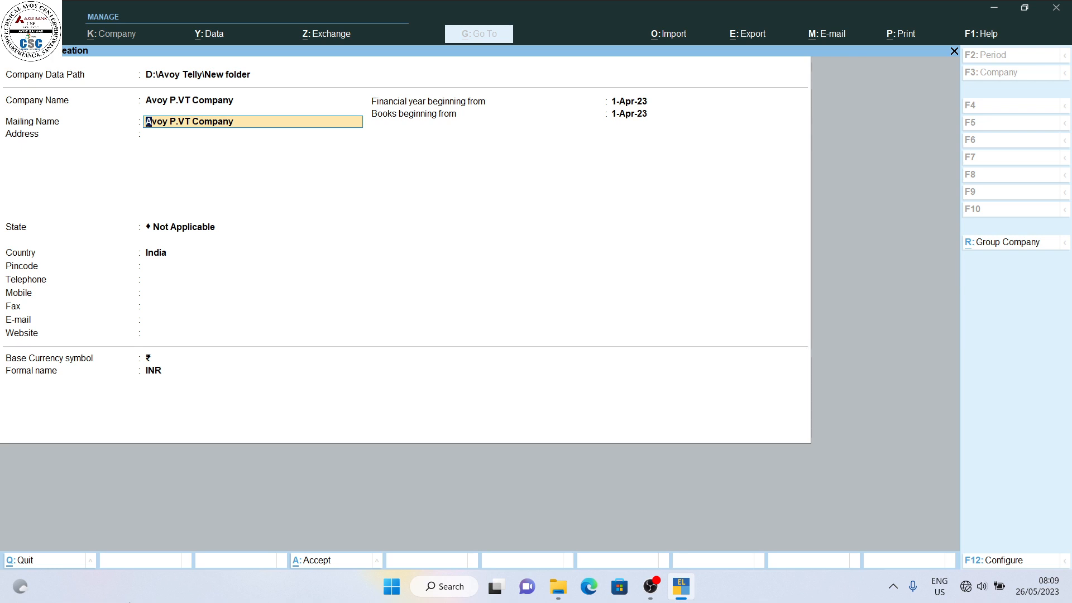
pyautogui.press('Return')
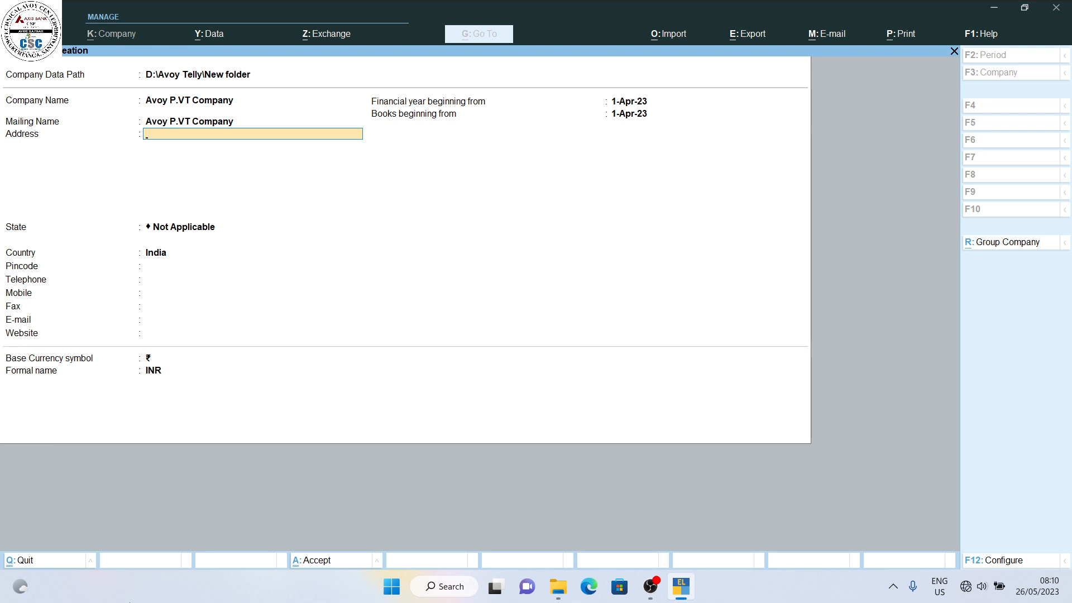
pyautogui.write('Santaldih , Purulia')
pyautogui.press('Return')
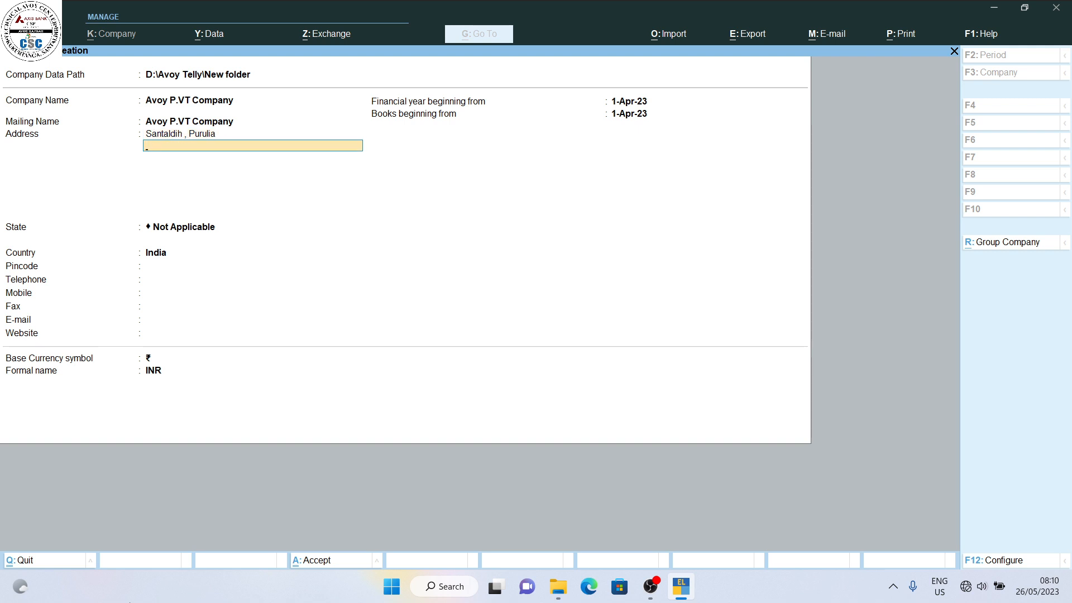
# Step: Set state West Bengal, fill in the pincode and mobile number, leaving telephone blank
pyautogui.press('Return')
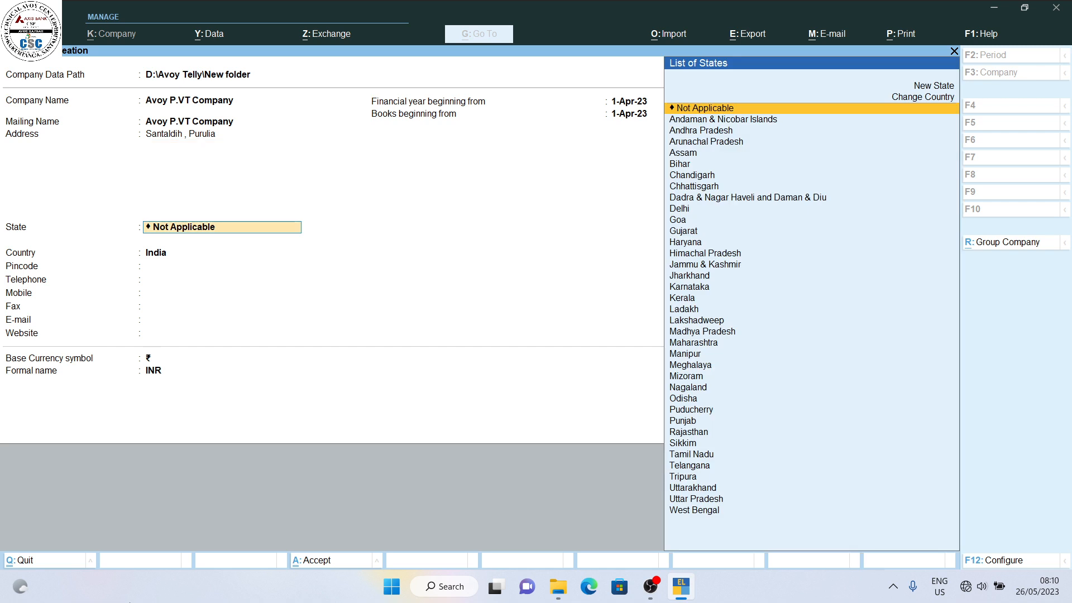
pyautogui.write('W')
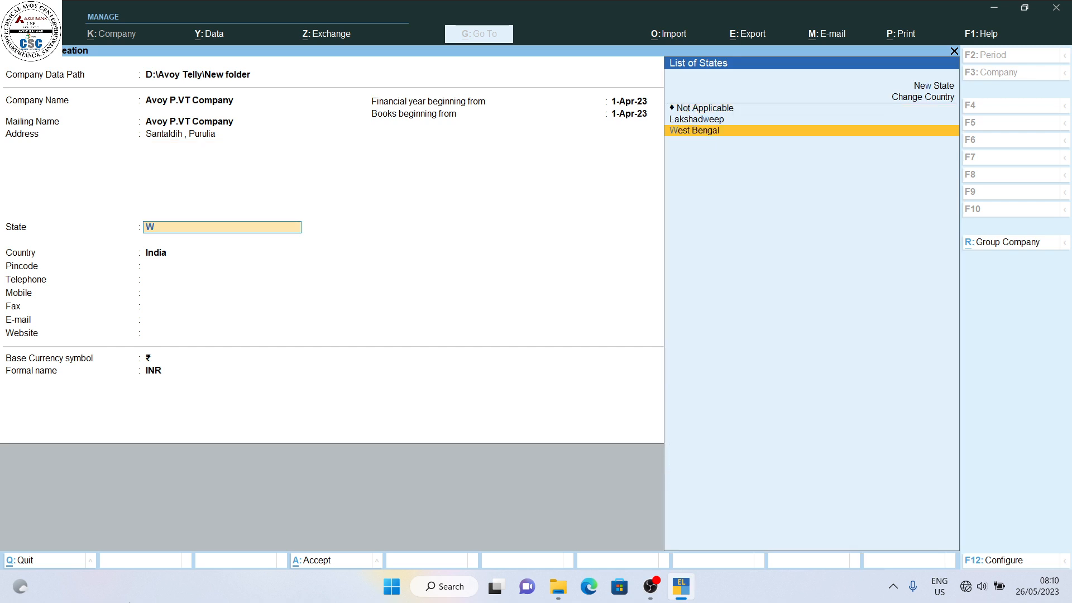
pyautogui.press('Return')
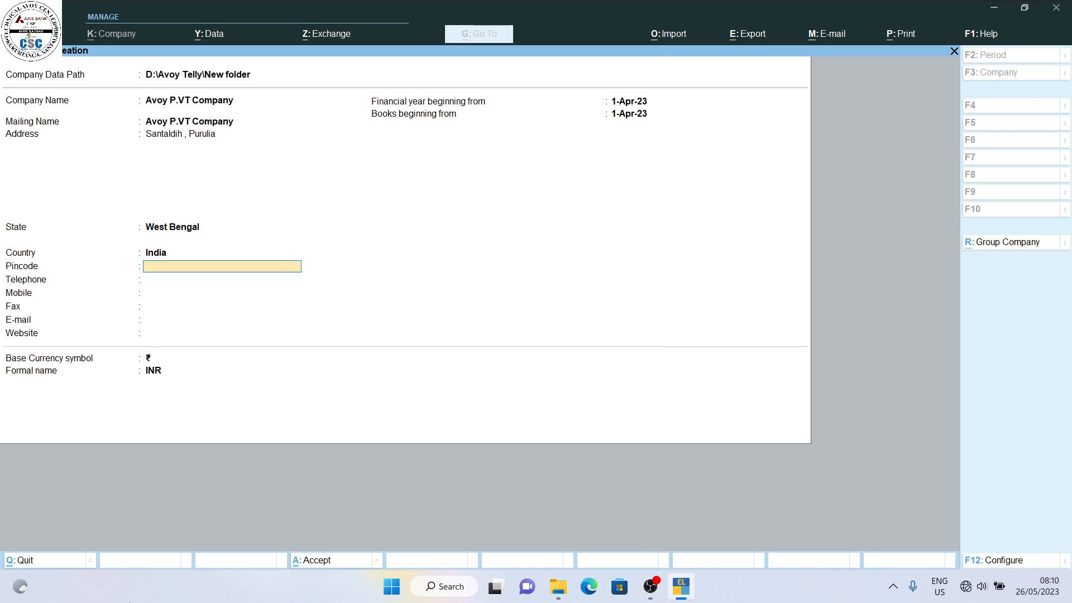
pyautogui.write('723146')
pyautogui.press('Return')
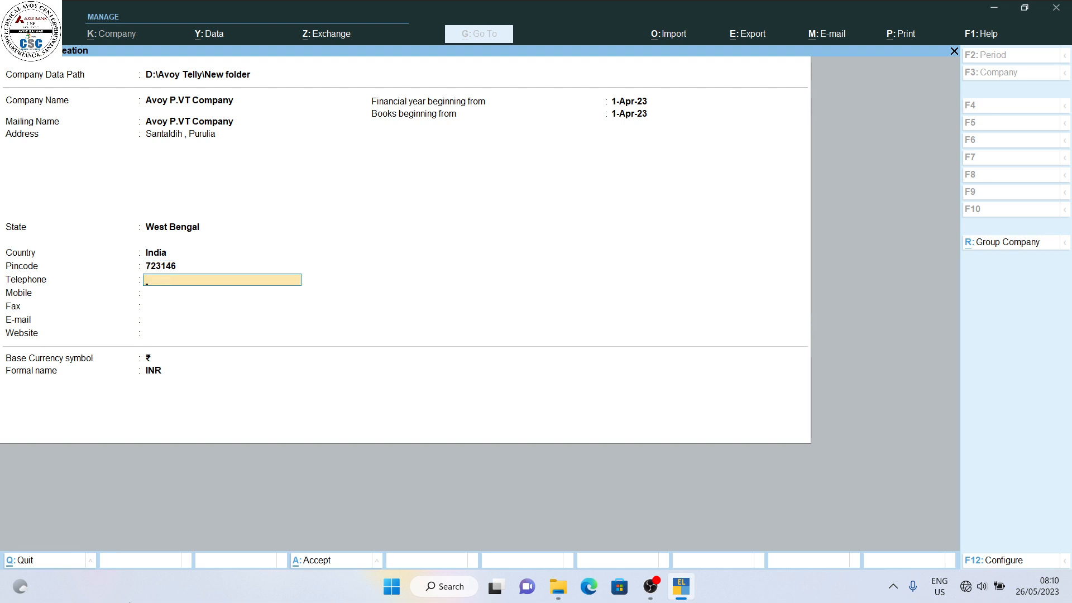
pyautogui.press('Return')
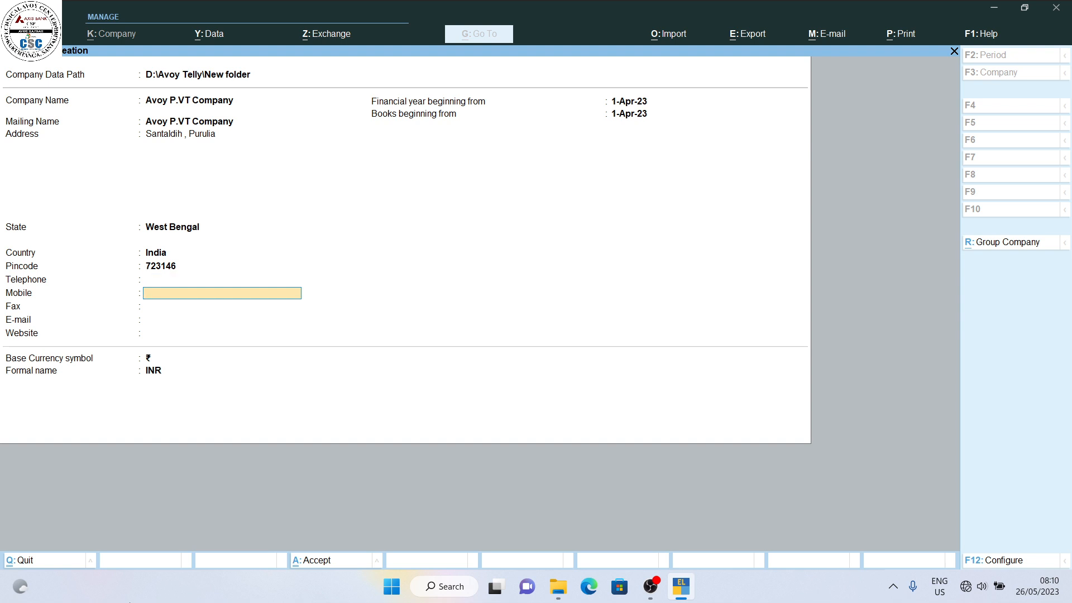
pyautogui.press('Return')
pyautogui.press('Return')
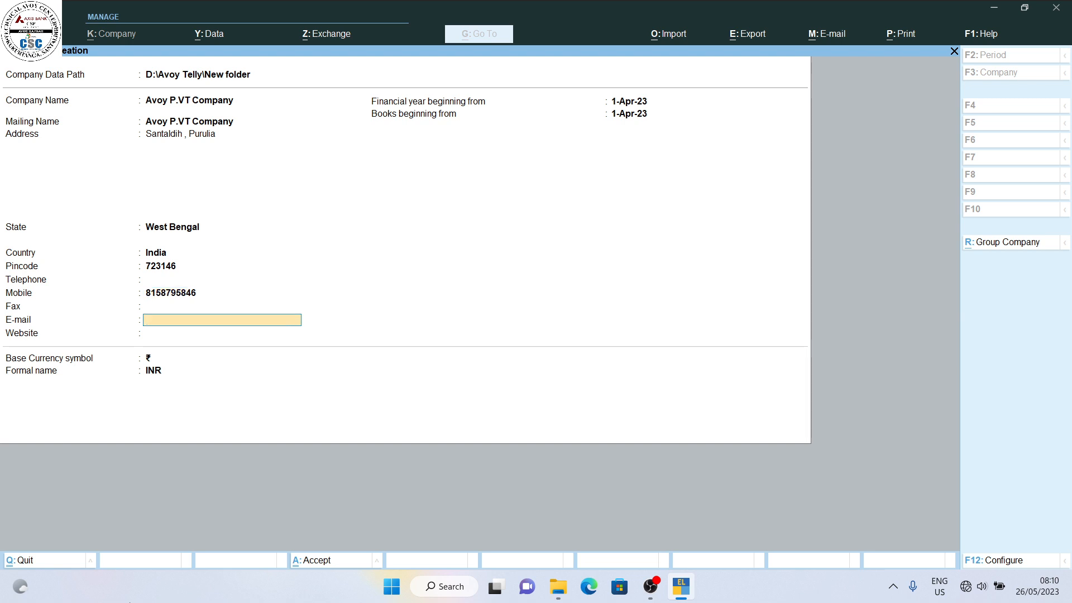
pyautogui.click(129, 602)
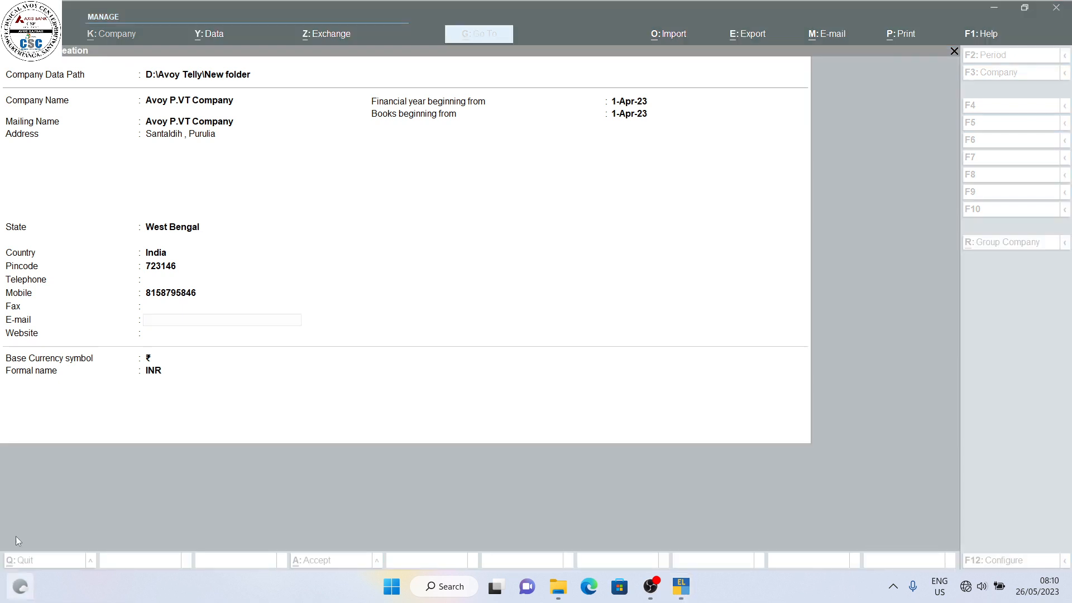
pyautogui.click(167, 320)
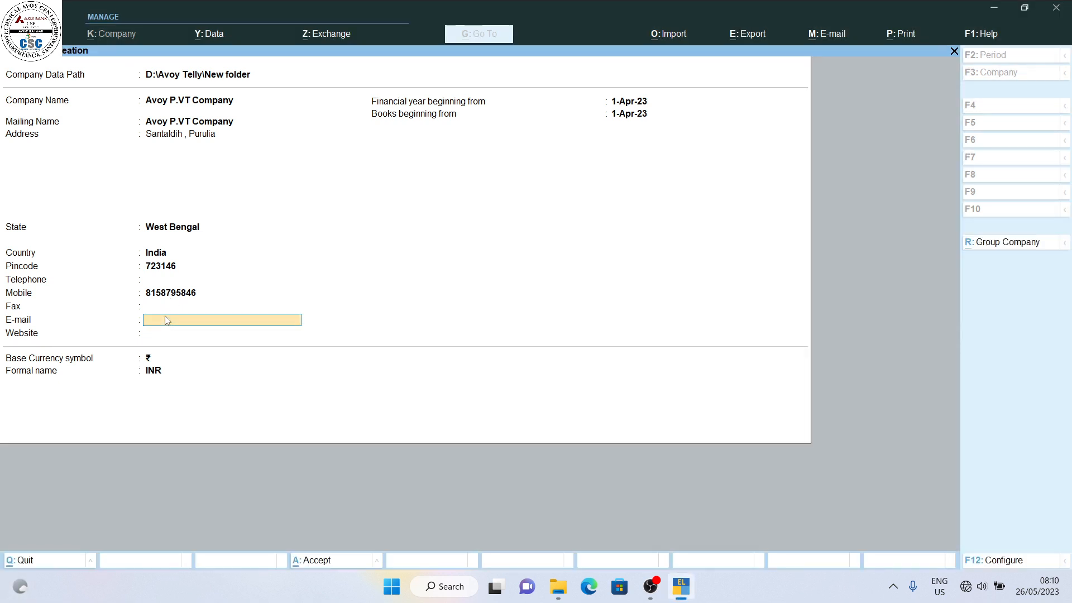
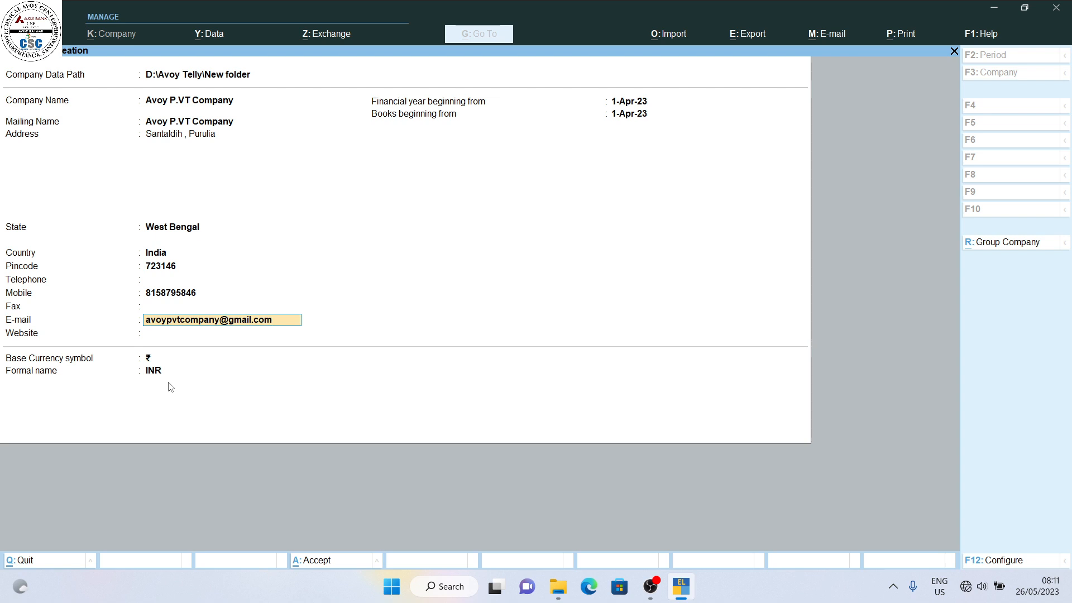
pyautogui.press('Return')
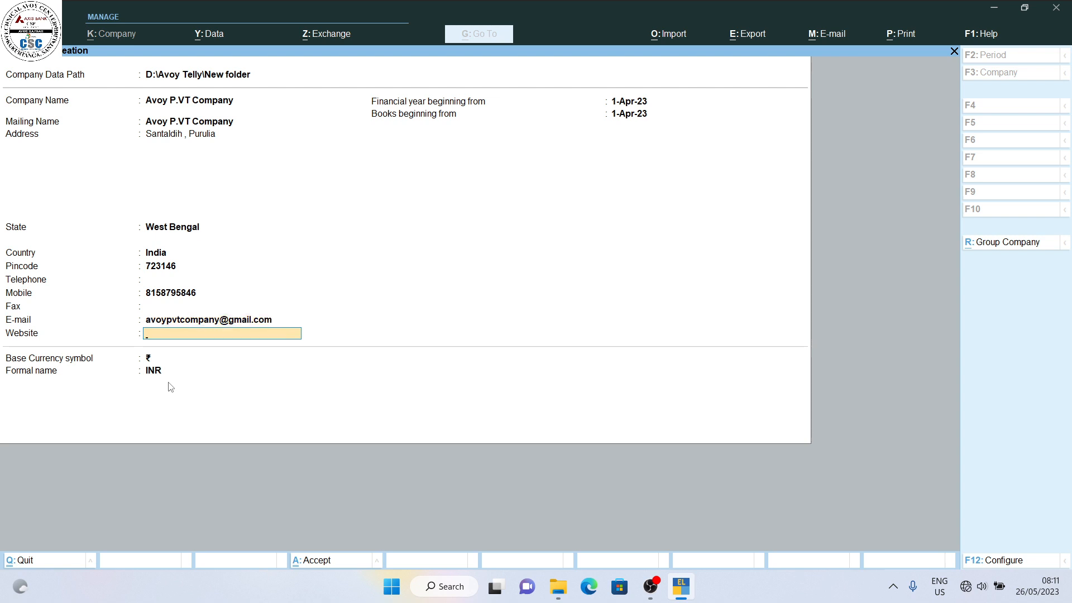
pyautogui.write('www.ktgroupcsc.com')
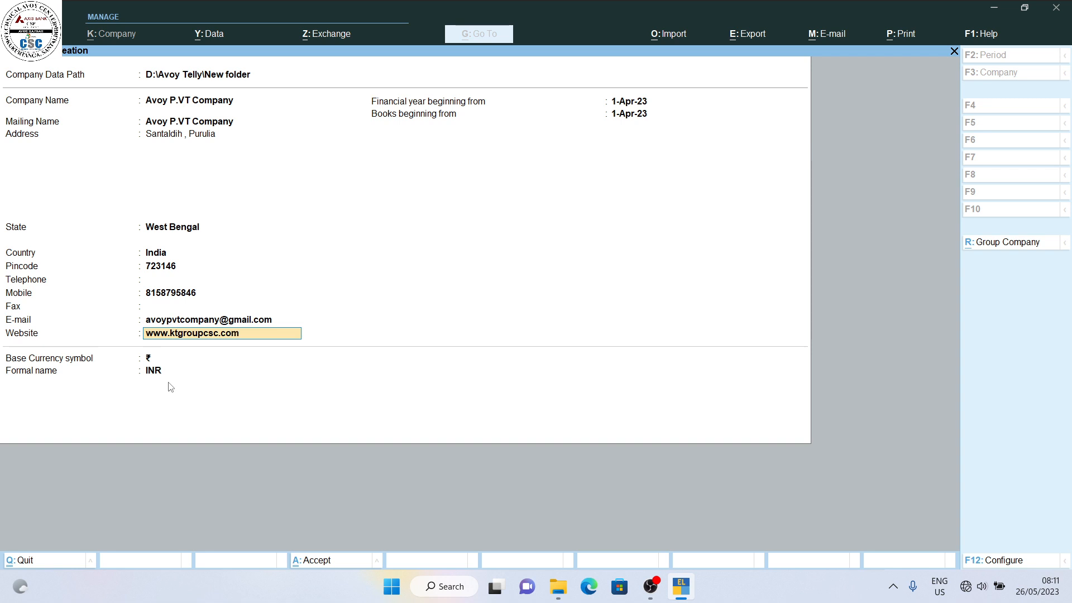
pyautogui.press('Return')
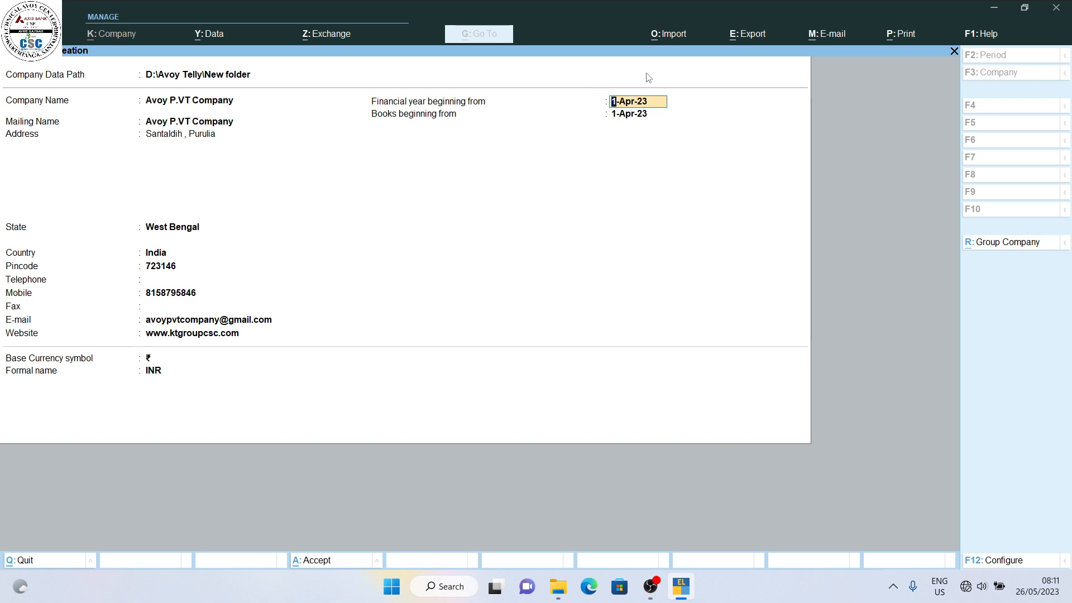
# Step: Keep financial year and books beginning 1-Apr-23 and the ₹ currency symbol
pyautogui.press('Return')
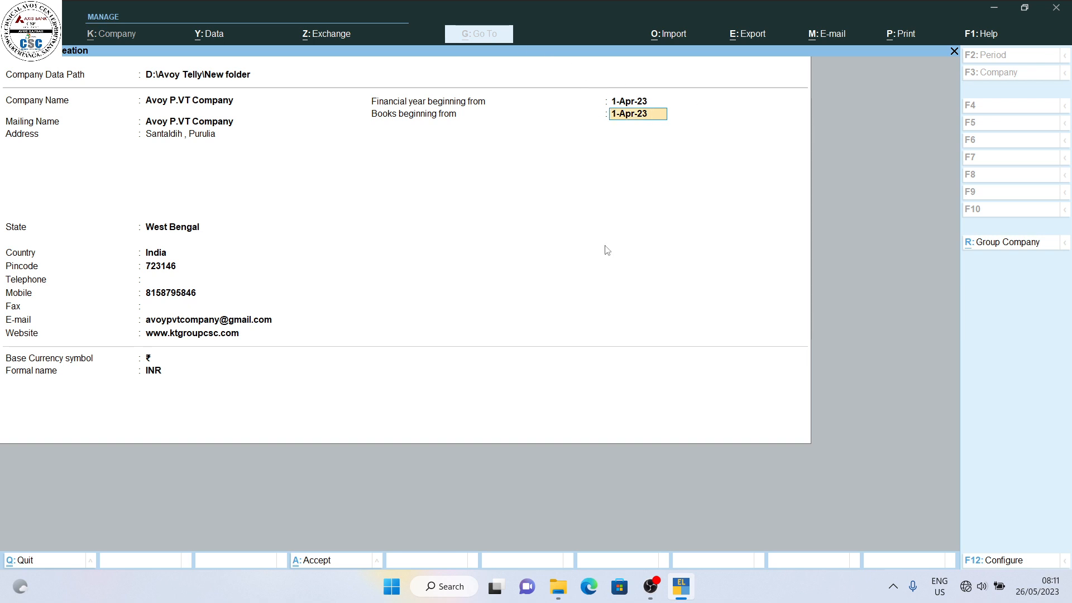
pyautogui.press('Return')
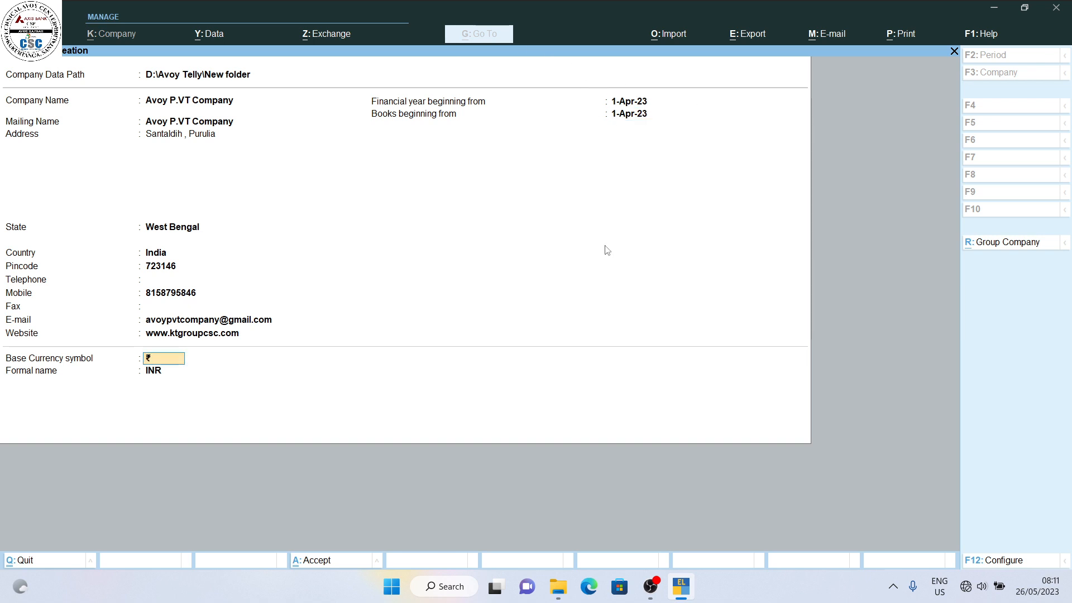
pyautogui.press('Return')
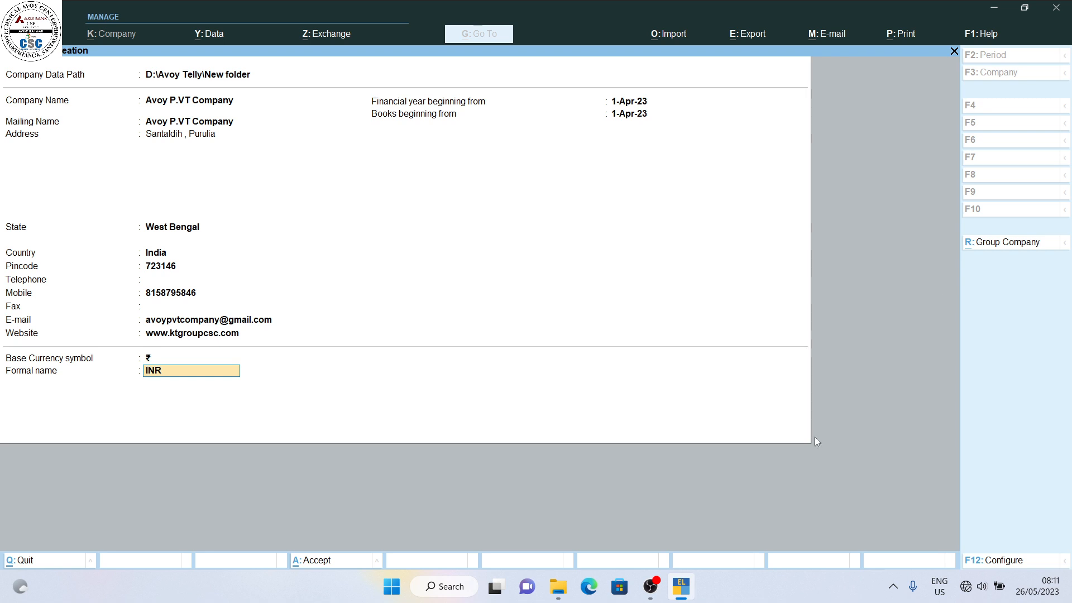
# Step: Enable extra base currency details and keep the INR defaults up to the save confirmation
pyautogui.click(1016, 558)
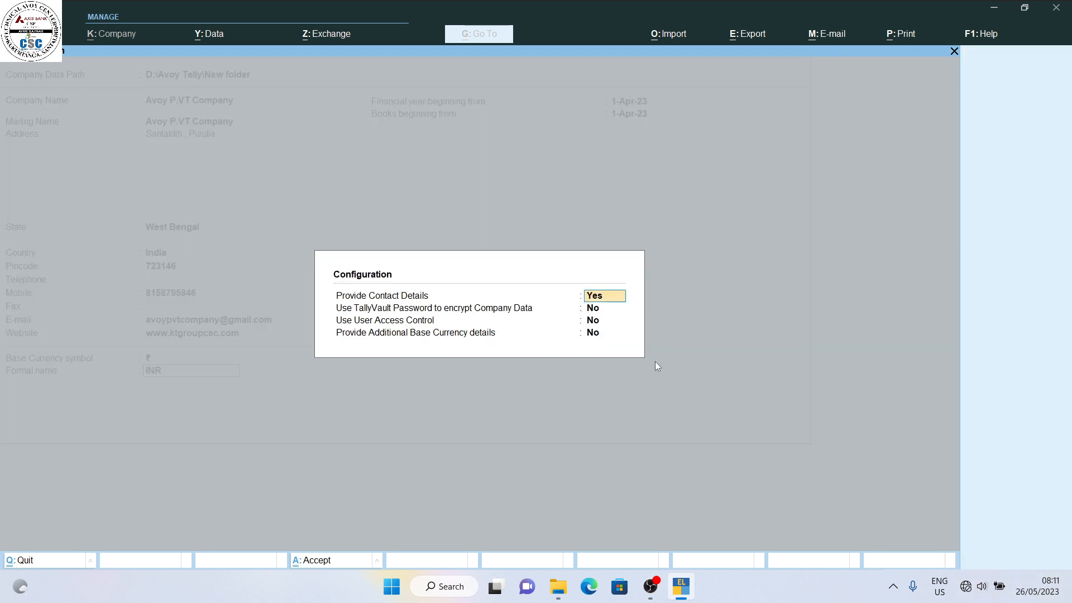
pyautogui.press('Return')
pyautogui.press('Return')
pyautogui.press('Return')
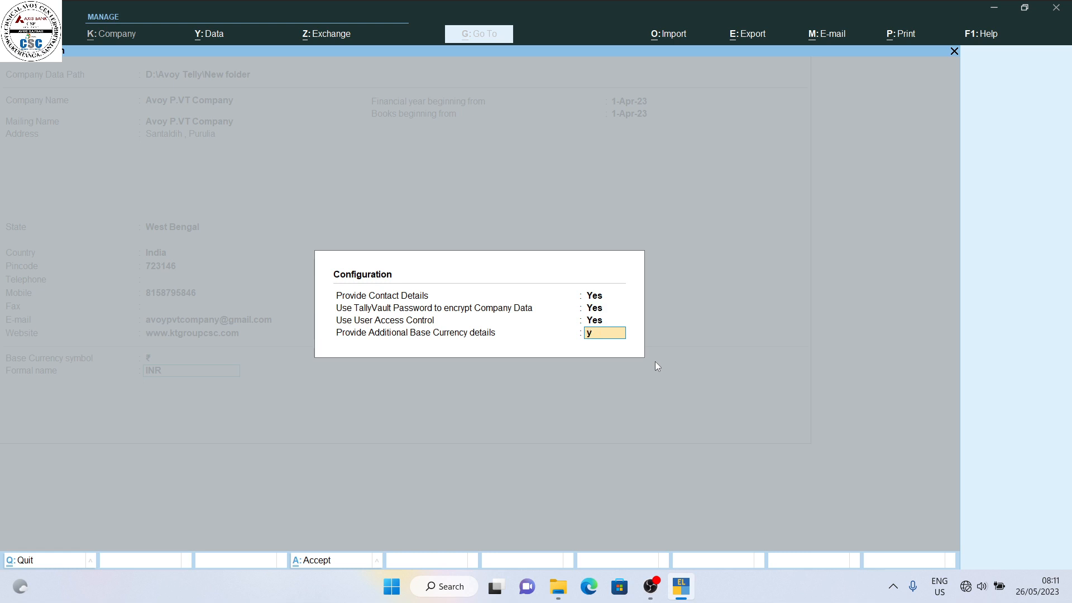
pyautogui.press('y')
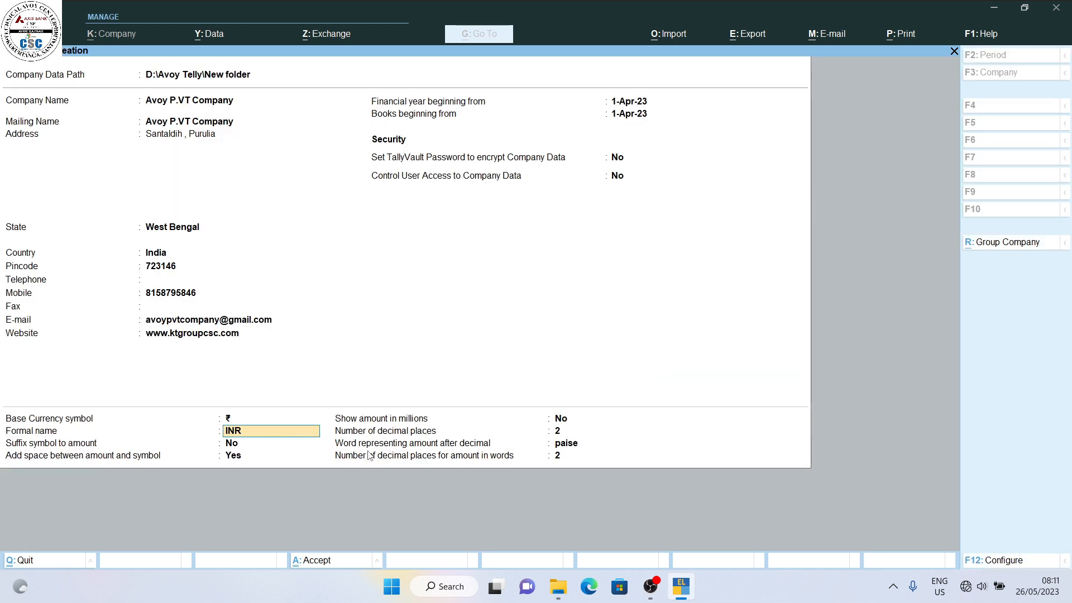
pyautogui.press('Return')
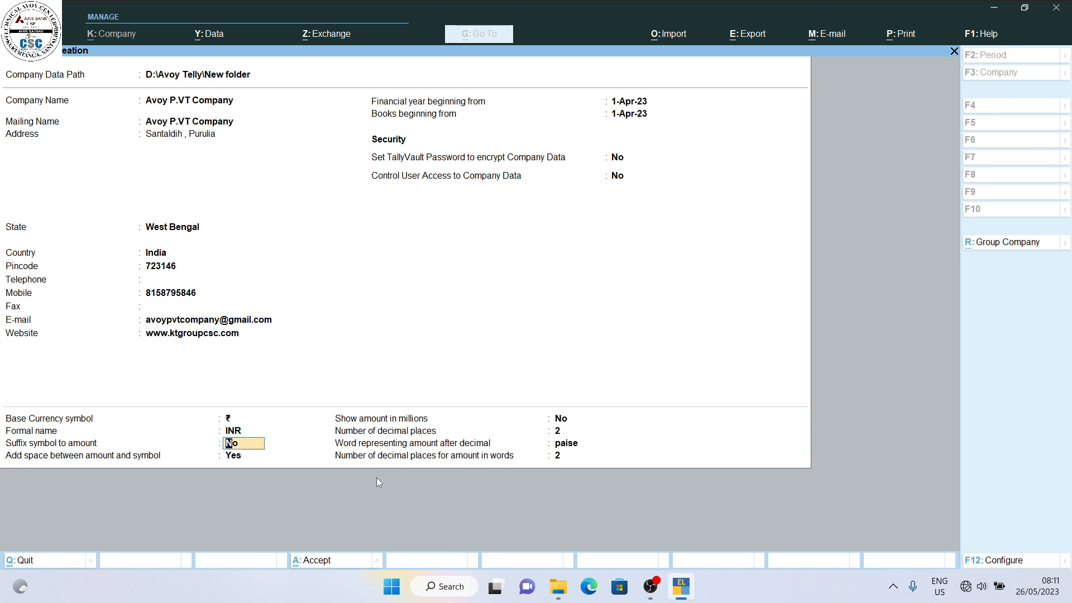
pyautogui.press('Return')
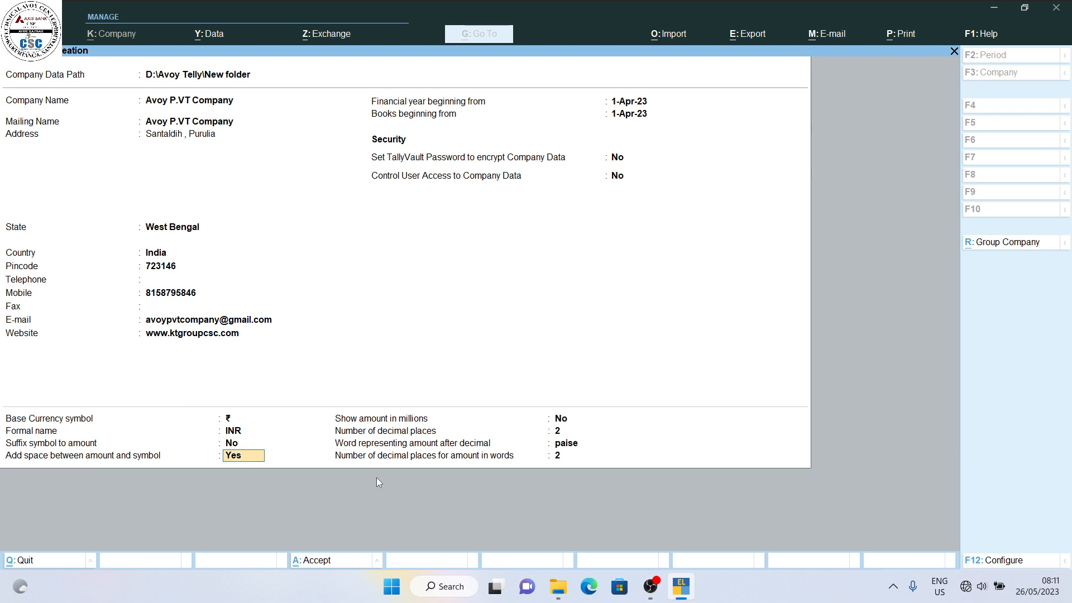
pyautogui.press('Return')
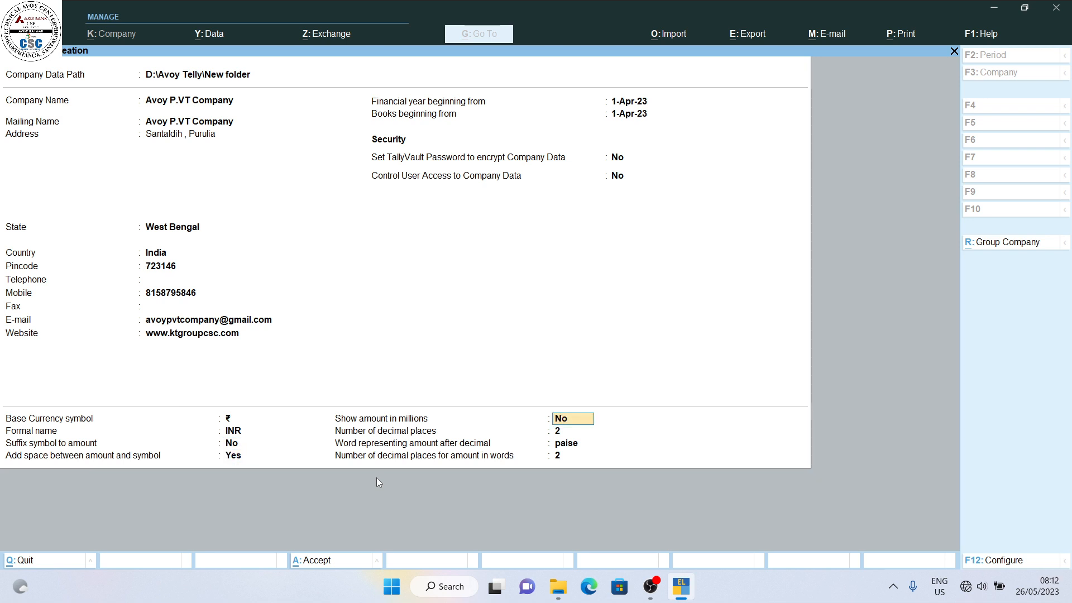
pyautogui.press('Return')
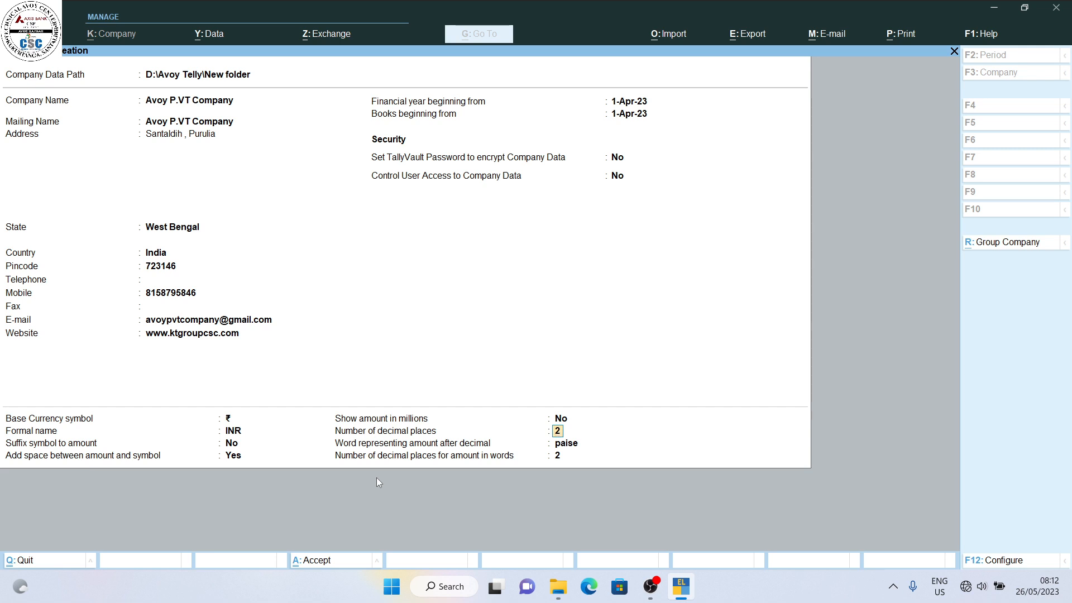
pyautogui.press('Return')
pyautogui.press('Return')
pyautogui.press('Return')
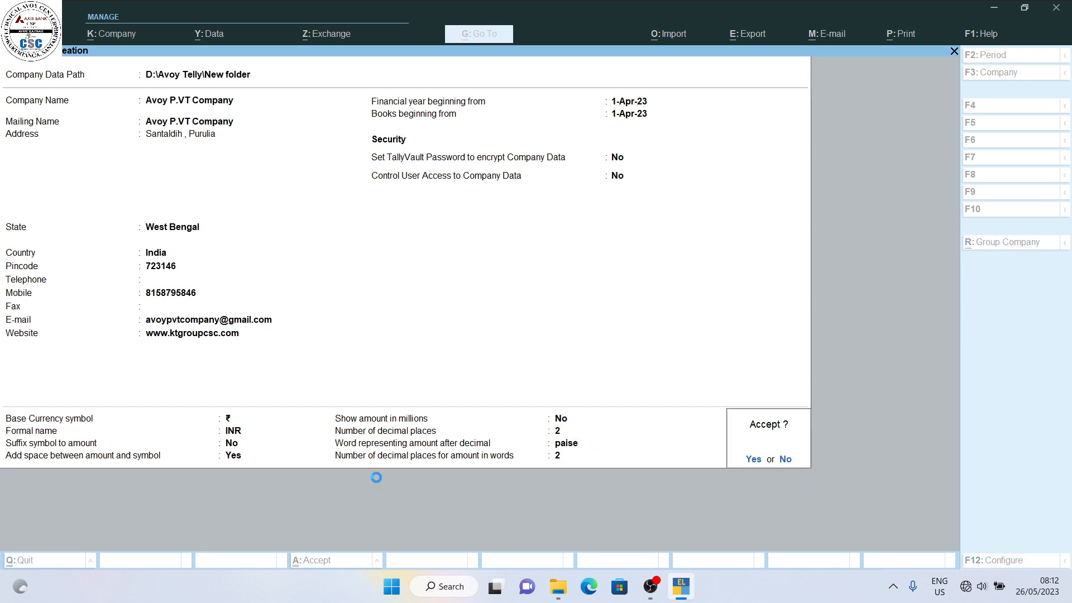
# Step: Save Avoy P.VT Company, keeping accounts, bill-wise entry, inventory and GST set to Yes
pyautogui.press('Return')
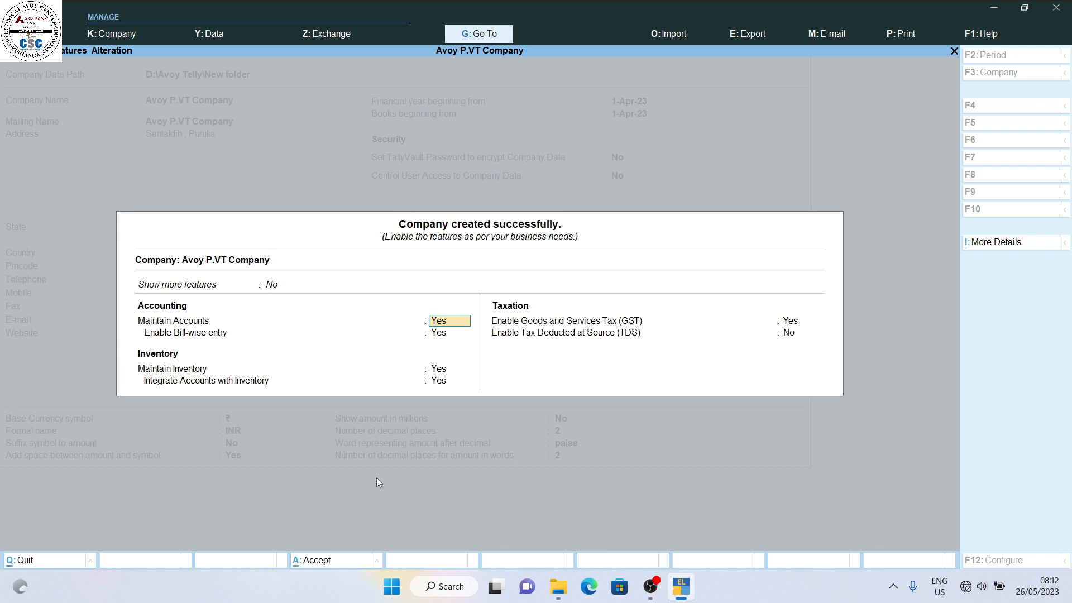
pyautogui.press('Return')
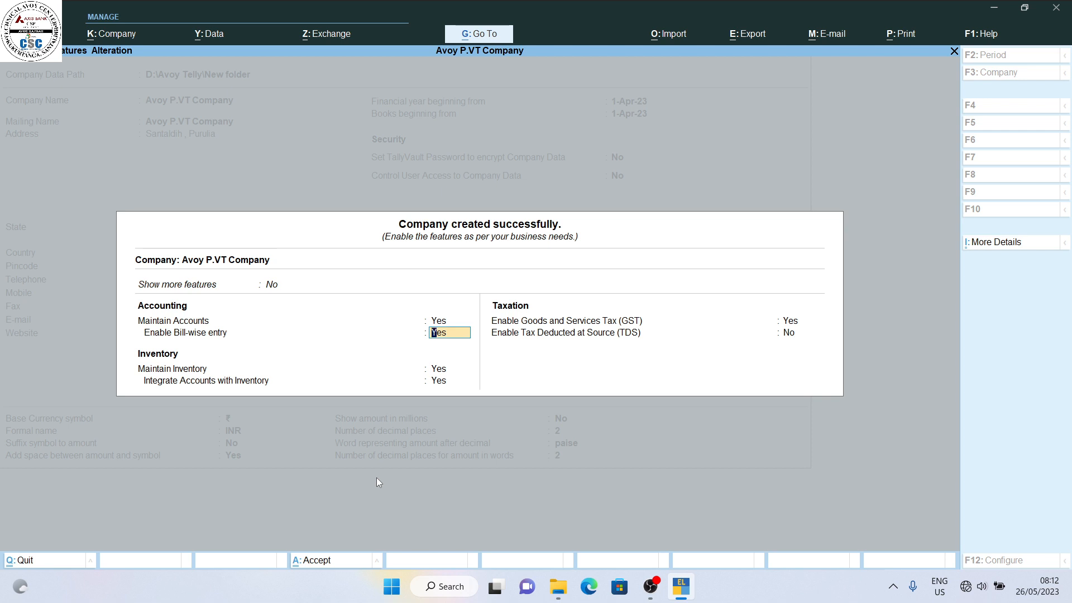
pyautogui.press('Return')
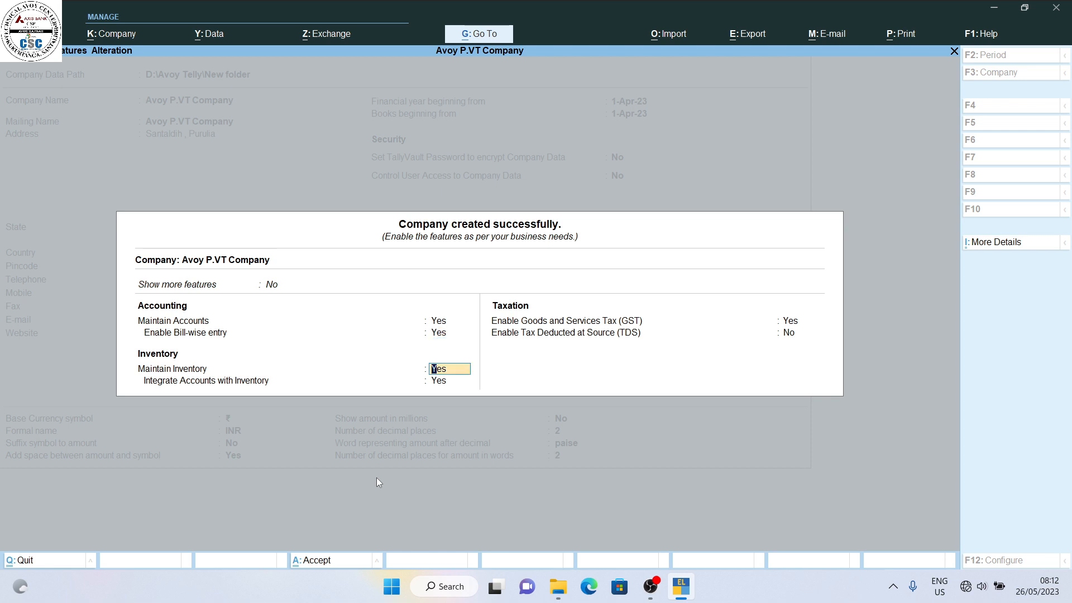
pyautogui.press('Return')
pyautogui.press('Return')
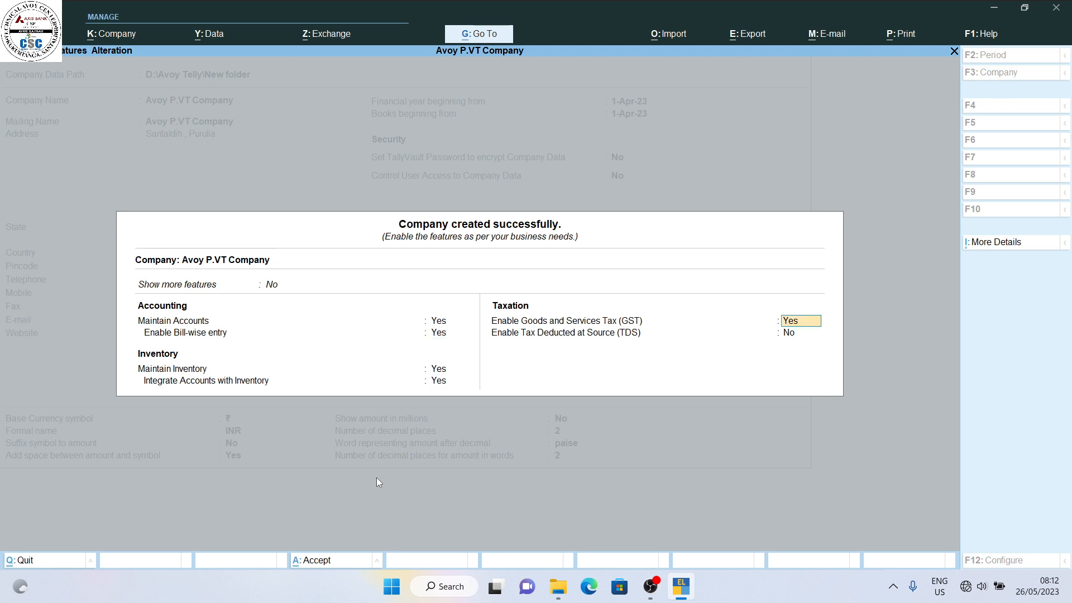
pyautogui.press('Return')
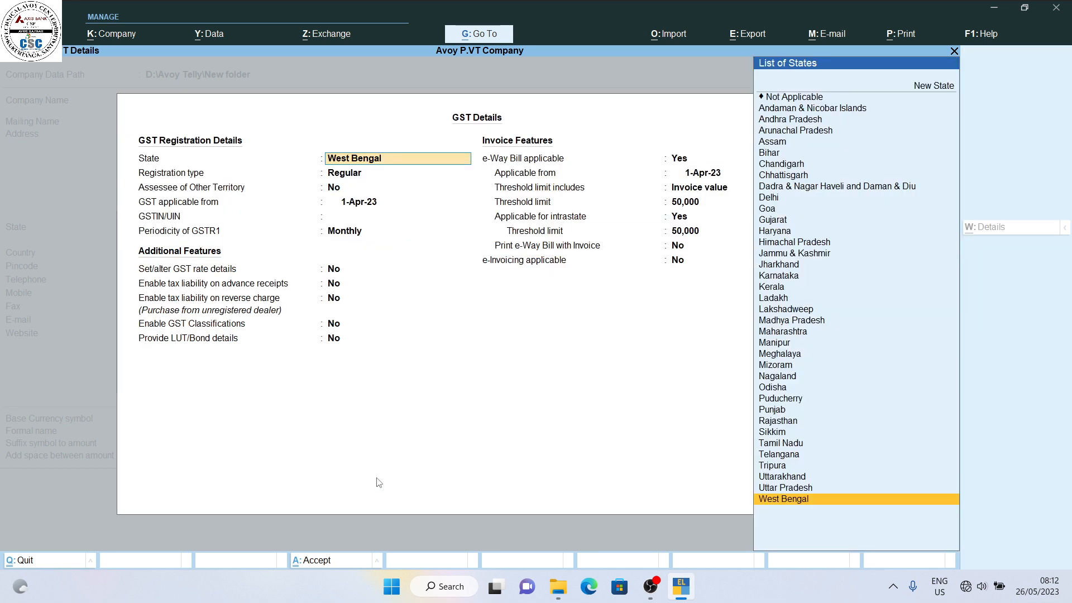
# Step: Register West Bengal, Regular GST from 1-Apr-23, and enter the company's GSTIN
pyautogui.press('Return')
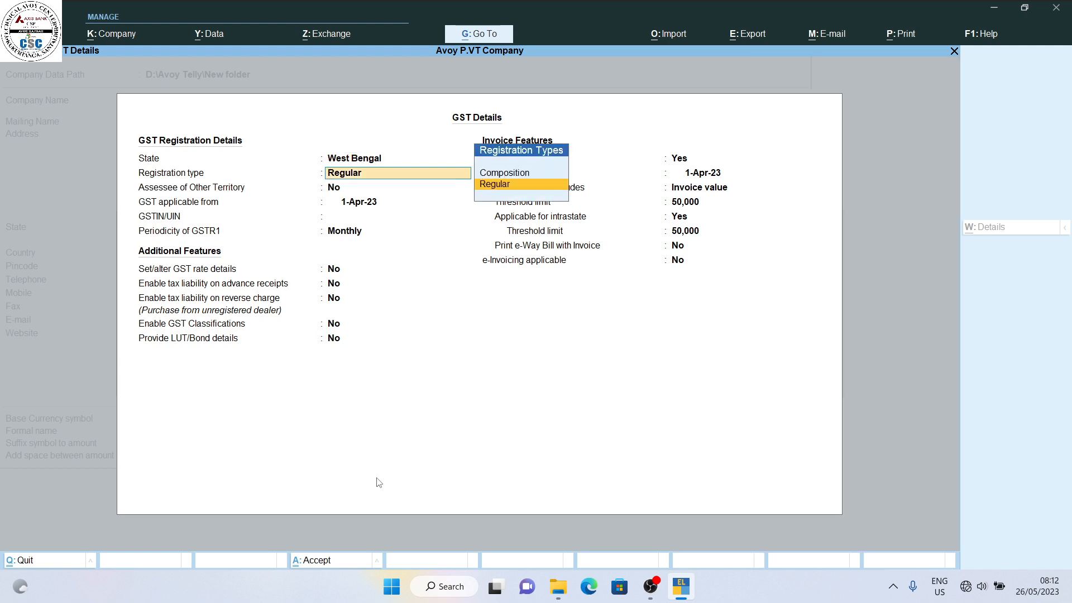
pyautogui.press('Return')
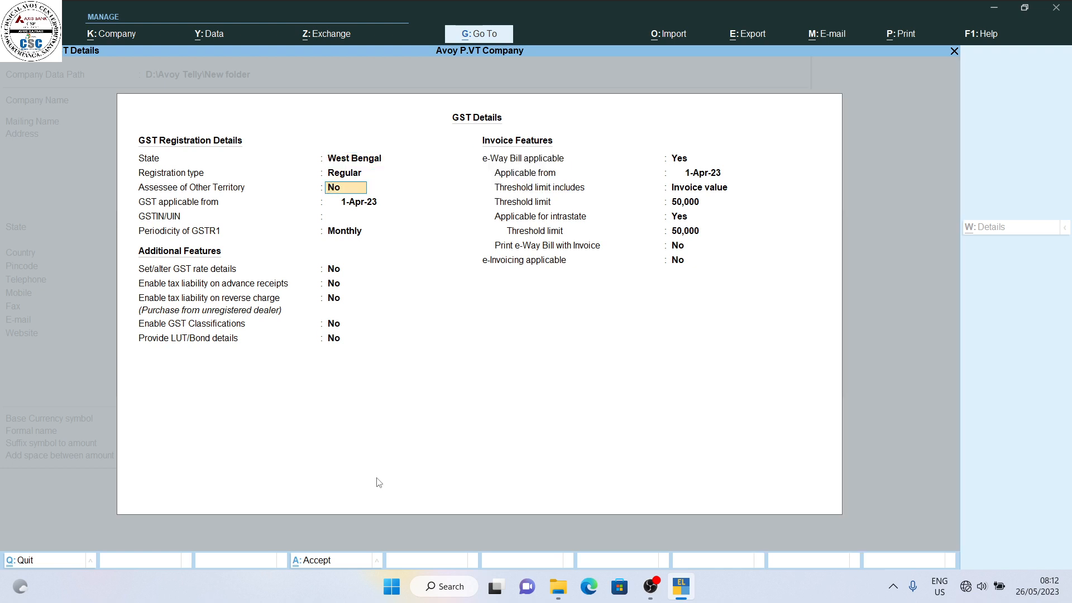
pyautogui.press('Return')
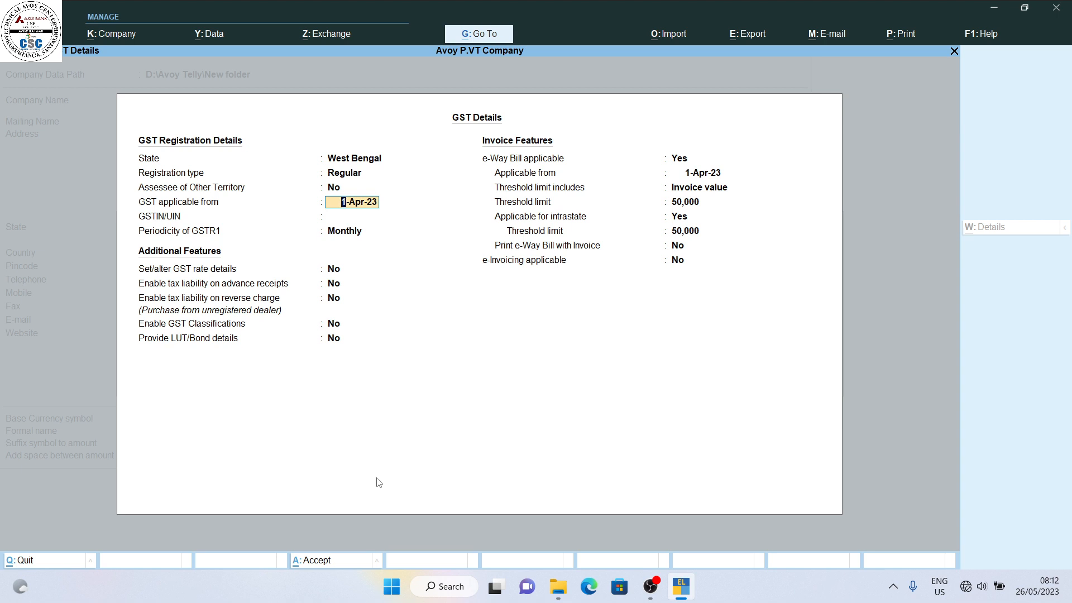
pyautogui.press('Return')
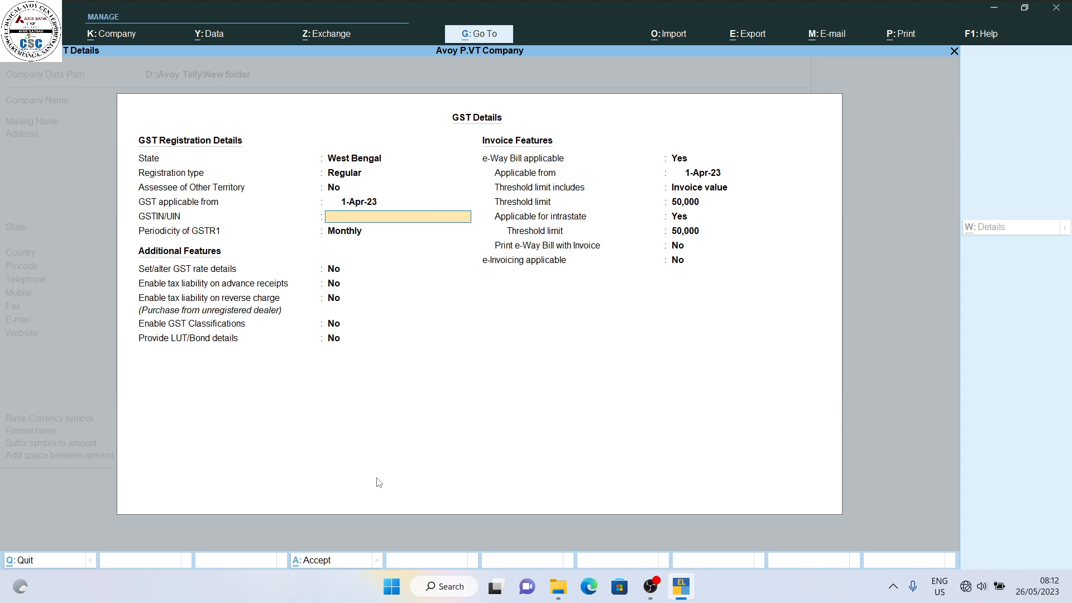
pyautogui.press('Return')
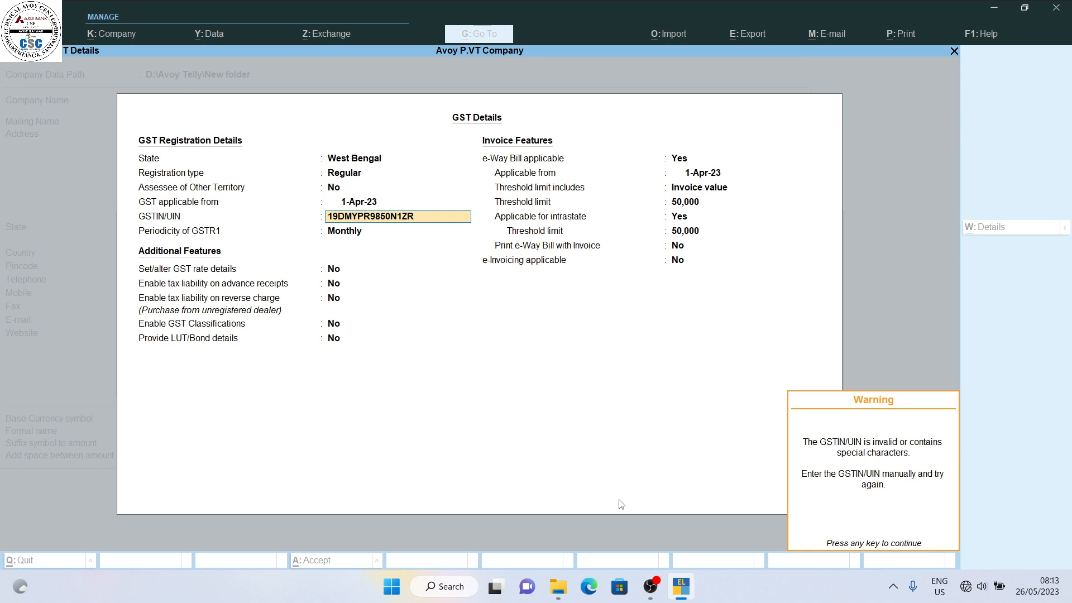
pyautogui.press('Return')
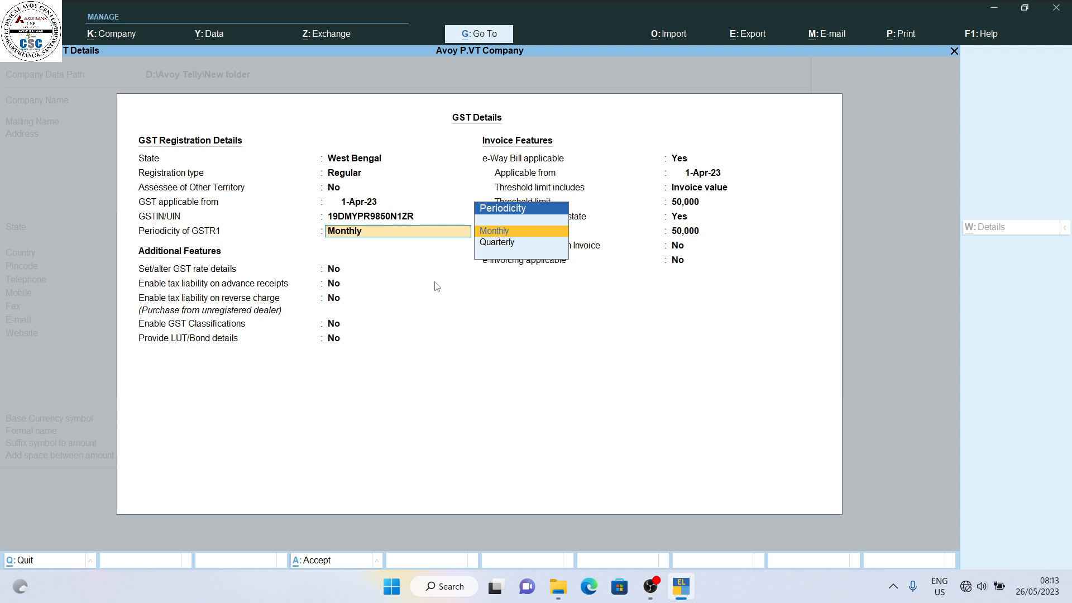
# Step: Choose Monthly GSTR1 filing, set e-Way Bill to No, and save the GST details
pyautogui.press('Return')
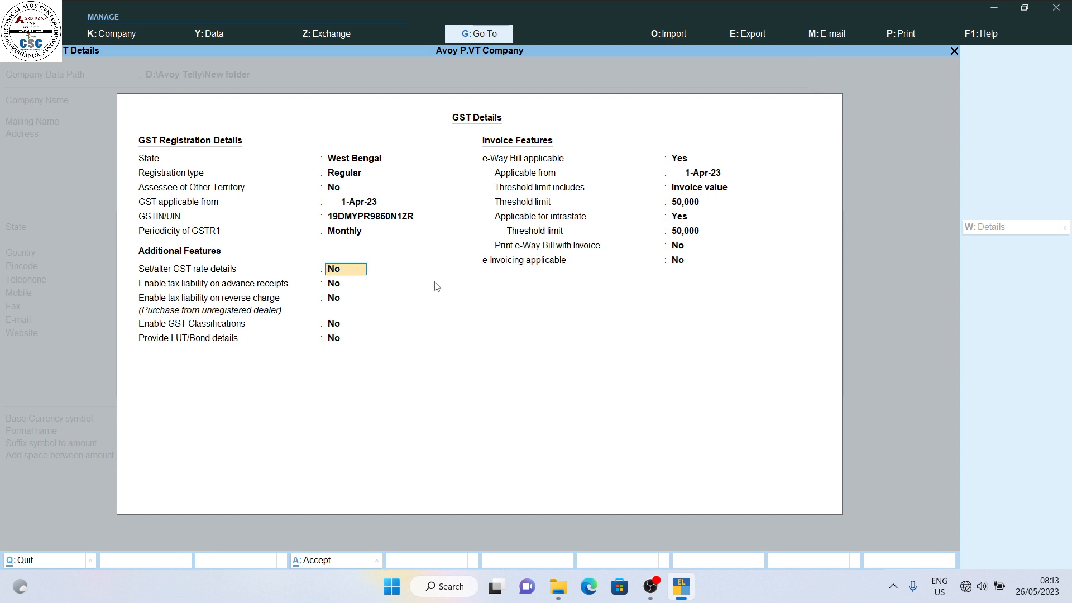
pyautogui.press('Return')
pyautogui.press('Return')
pyautogui.press('Return')
pyautogui.press('Return')
pyautogui.press('Return')
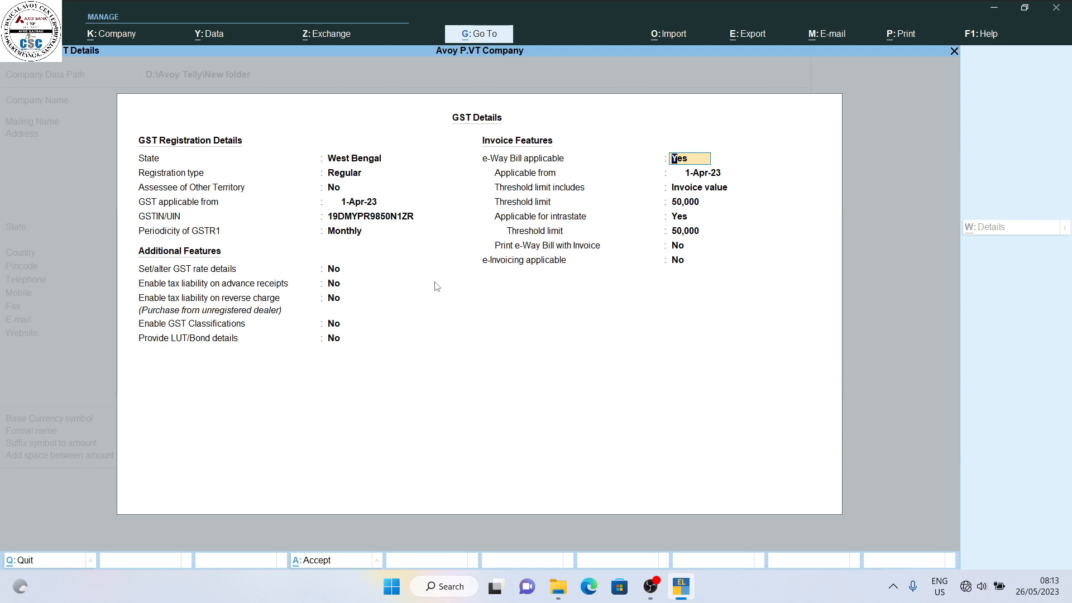
pyautogui.write('n')
pyautogui.press('Return')
pyautogui.press('Return')
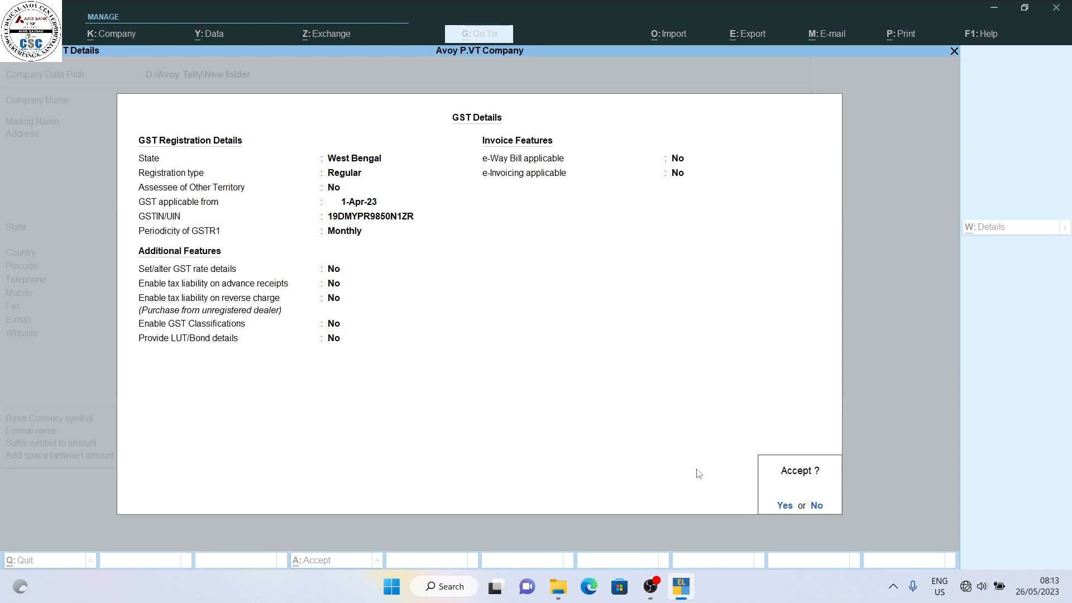
pyautogui.press('Return')
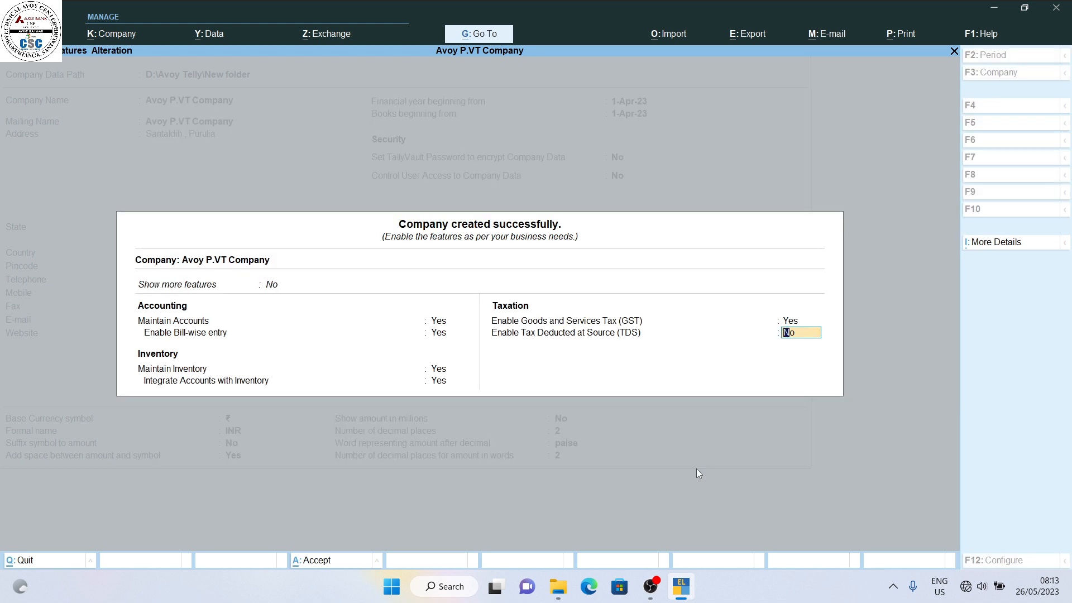
# Step: Leave TDS at No, accept the company to reach Gateway of Tally, then bring OBS forward
pyautogui.press('Return')
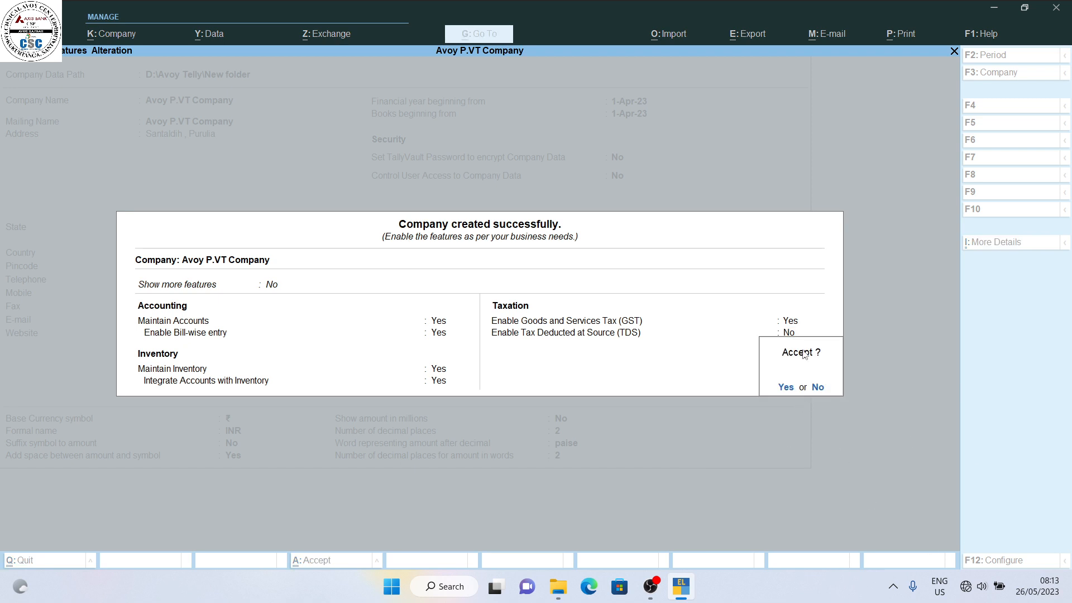
pyautogui.press('Return')
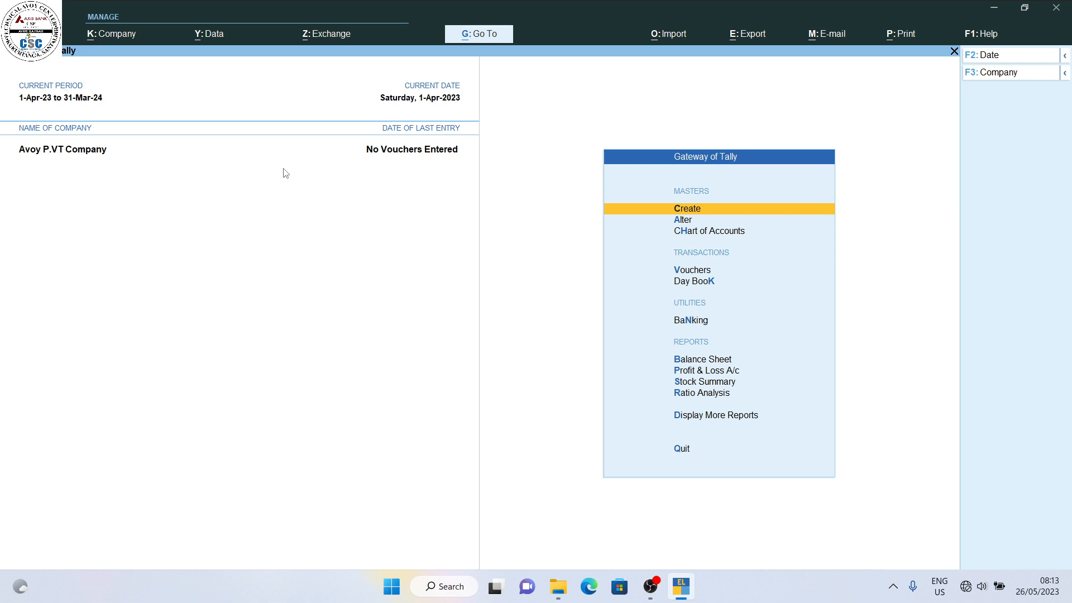
pyautogui.click(654, 589)
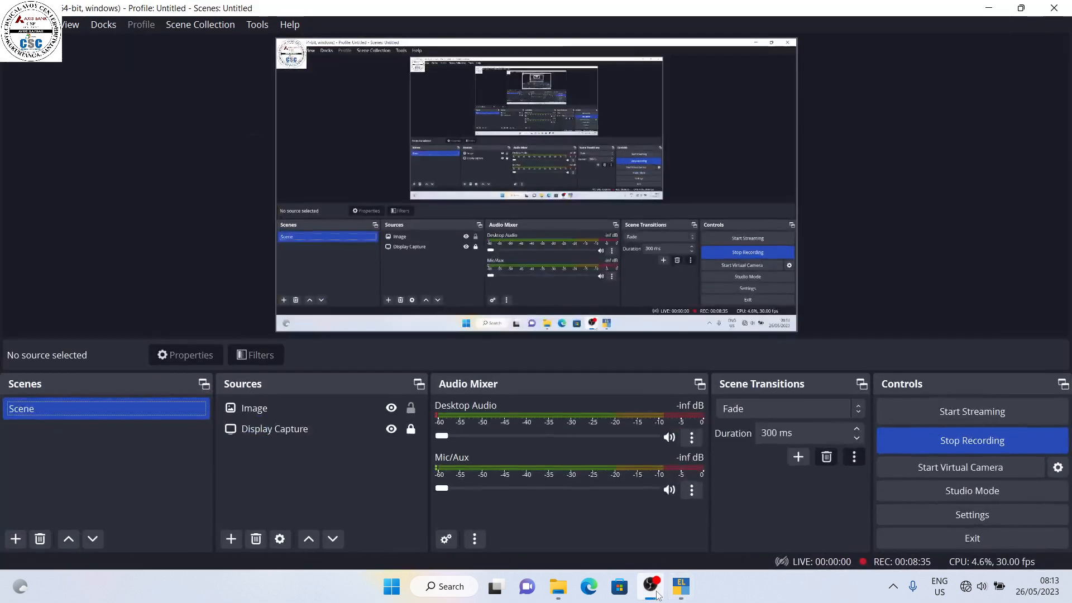